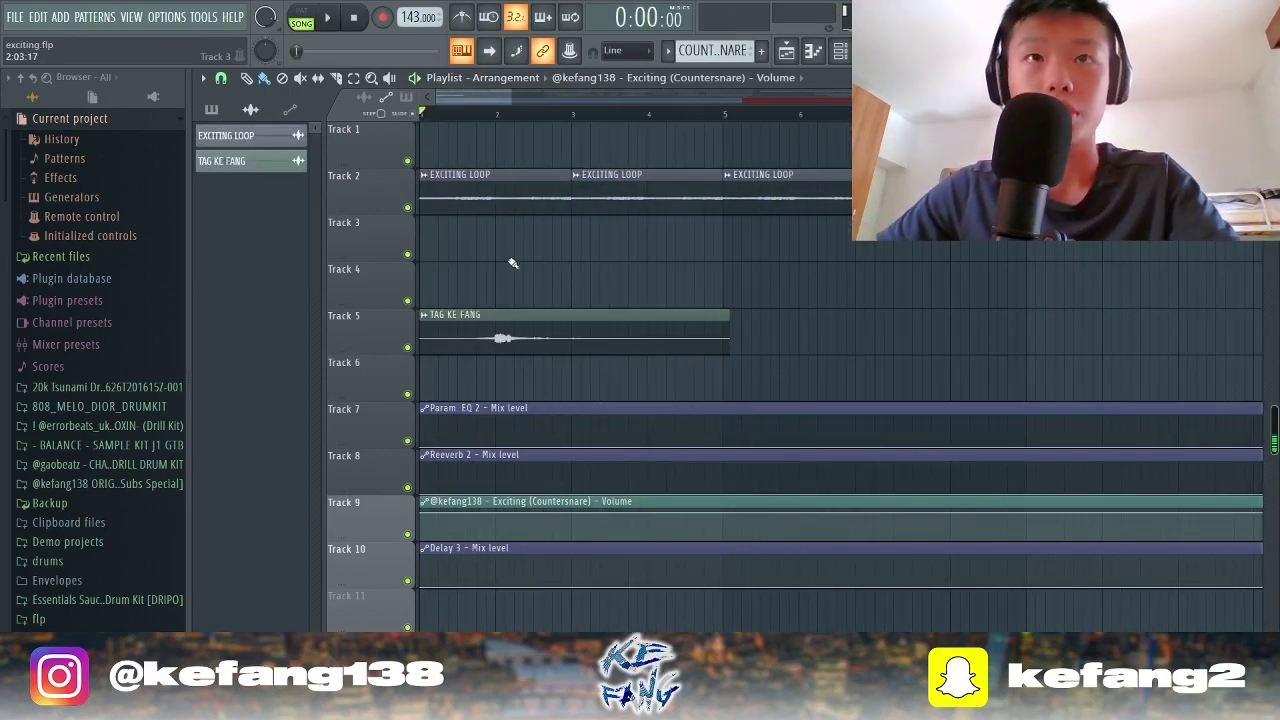
Step: Select bars 1 to 5 of the playlist and listen to the EXCITING LOOP with the tag on Track 5 temporarily muted
{"action": "left_click_drag", "start_coordinate": [577, 118], "coordinate": [24, 120]}
{"action": "scroll", "coordinate": [412, 190], "scroll_direction": "up", "scroll_amount": 3}
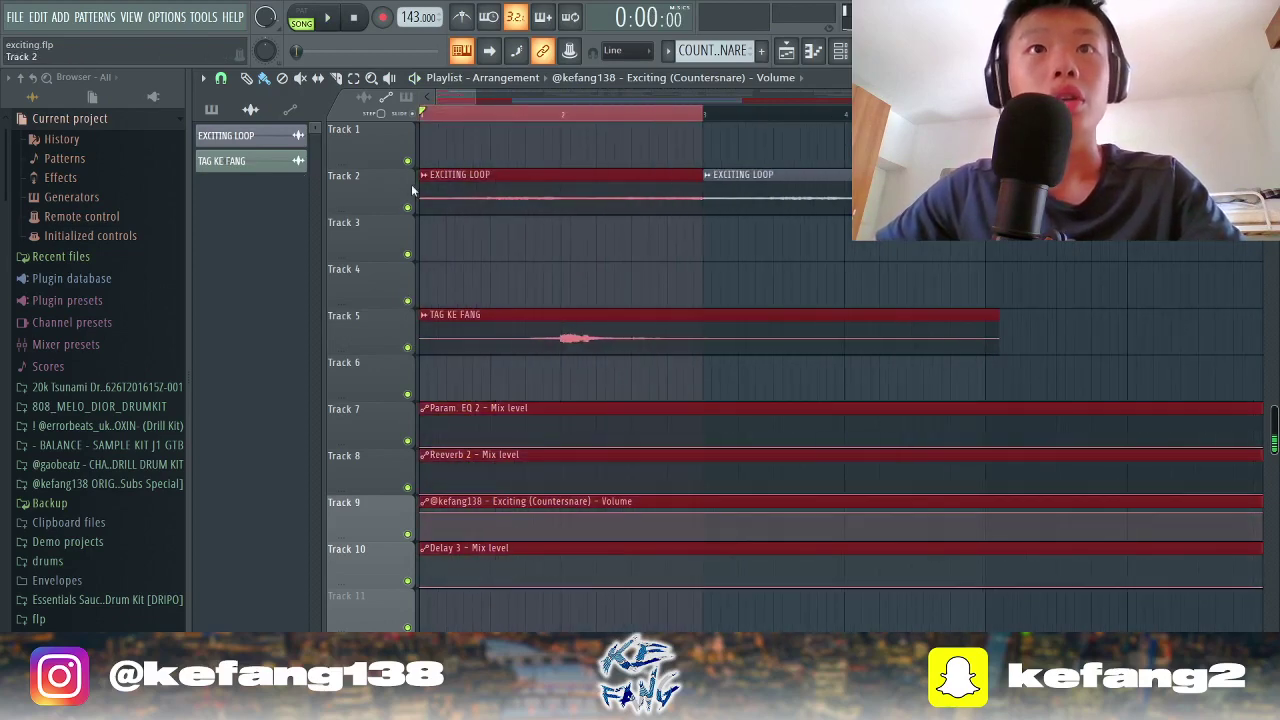
{"action": "scroll", "coordinate": [669, 270], "scroll_direction": "down", "scroll_amount": 3}
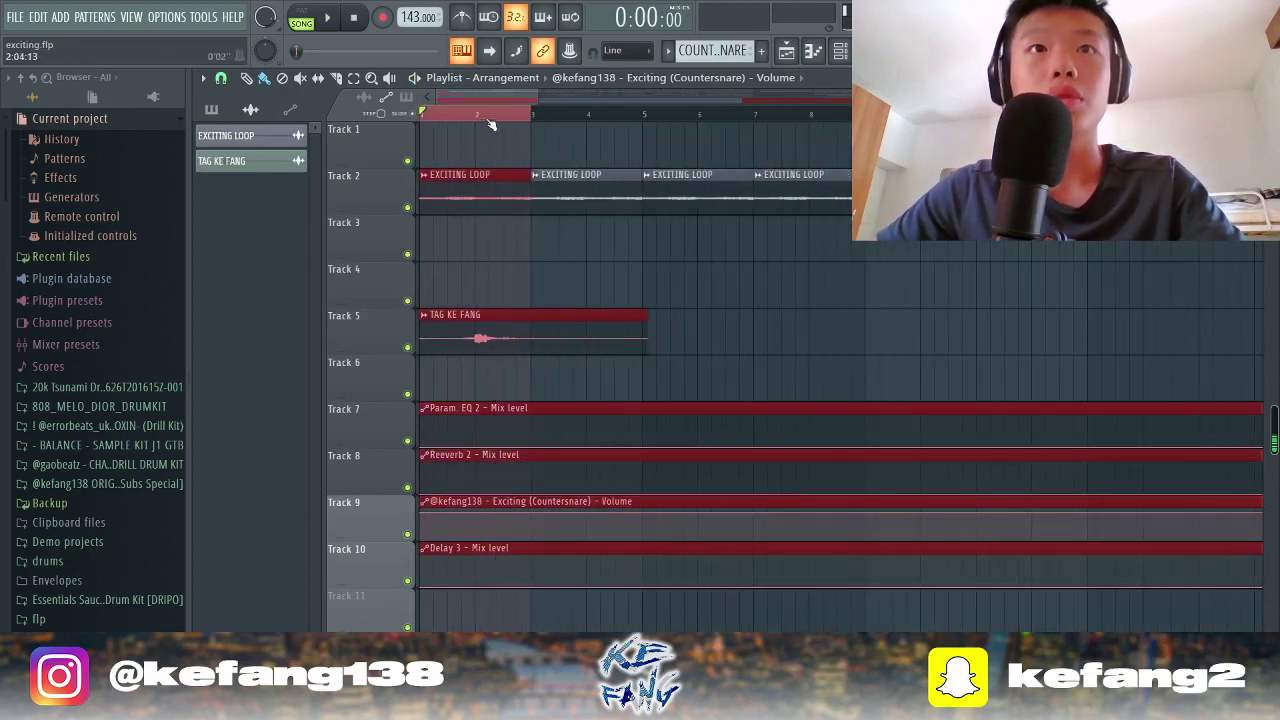
{"action": "left_click_drag", "start_coordinate": [522, 115], "coordinate": [654, 133]}
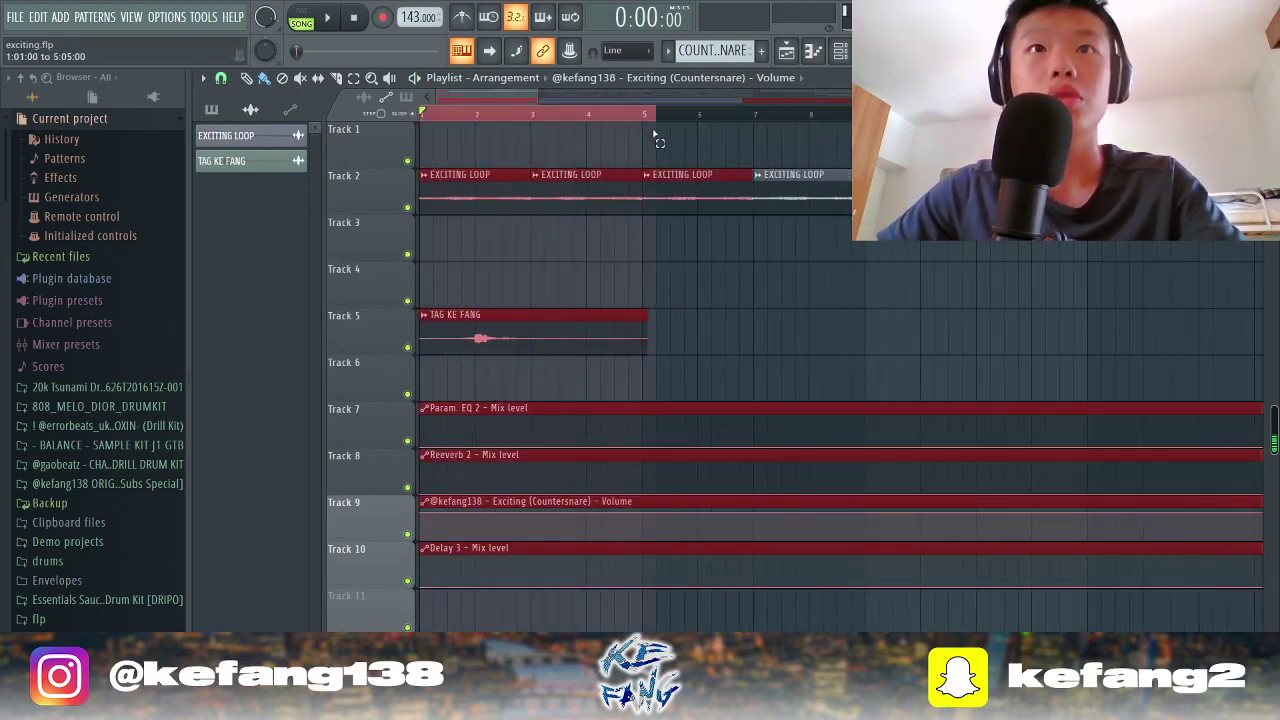
{"action": "left_click", "coordinate": [408, 346]}
{"action": "key", "text": "space"}
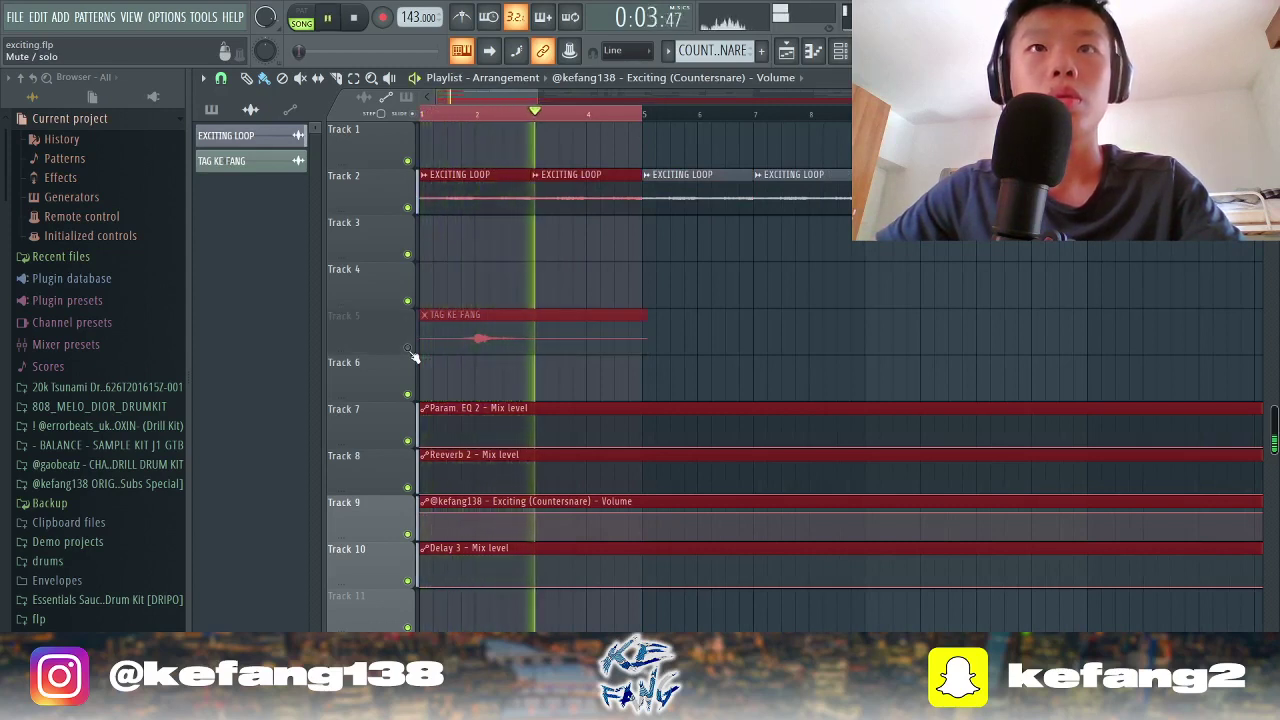
{"action": "key", "text": "space"}
{"action": "left_click", "coordinate": [408, 348]}
Step: Open the COUNTERSNARE pattern in the piano roll, play it, and display note pan as the target control
{"action": "scroll", "coordinate": [436, 356], "scroll_direction": "down", "scroll_amount": 2}
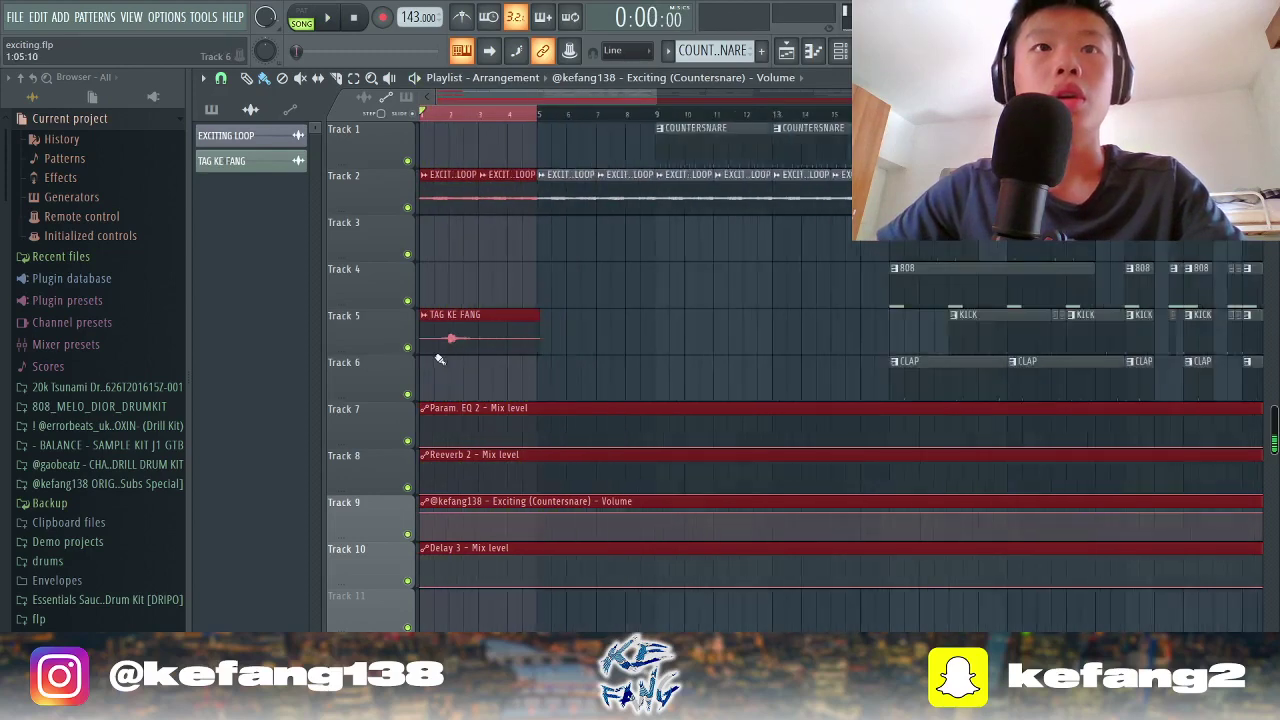
{"action": "scroll", "coordinate": [439, 358], "scroll_direction": "down", "scroll_amount": 3}
{"action": "scroll", "coordinate": [560, 121], "scroll_direction": "up", "scroll_amount": 5}
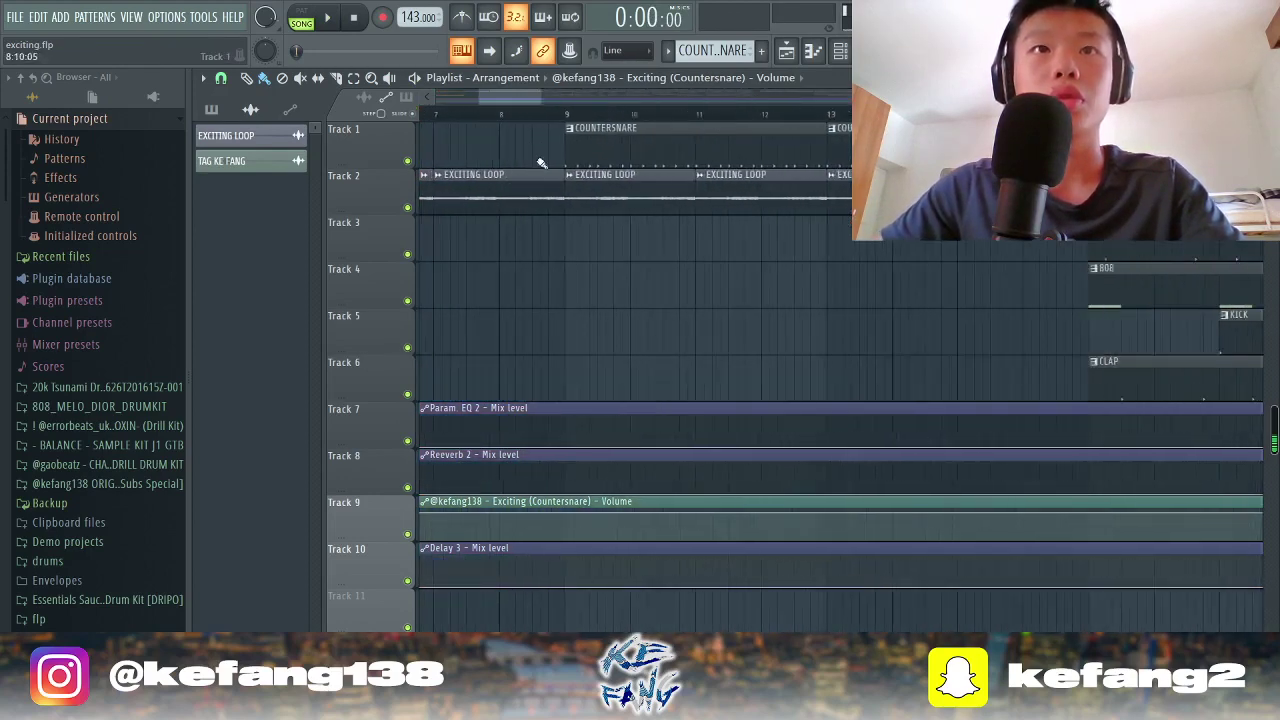
{"action": "double_click", "coordinate": [597, 146]}
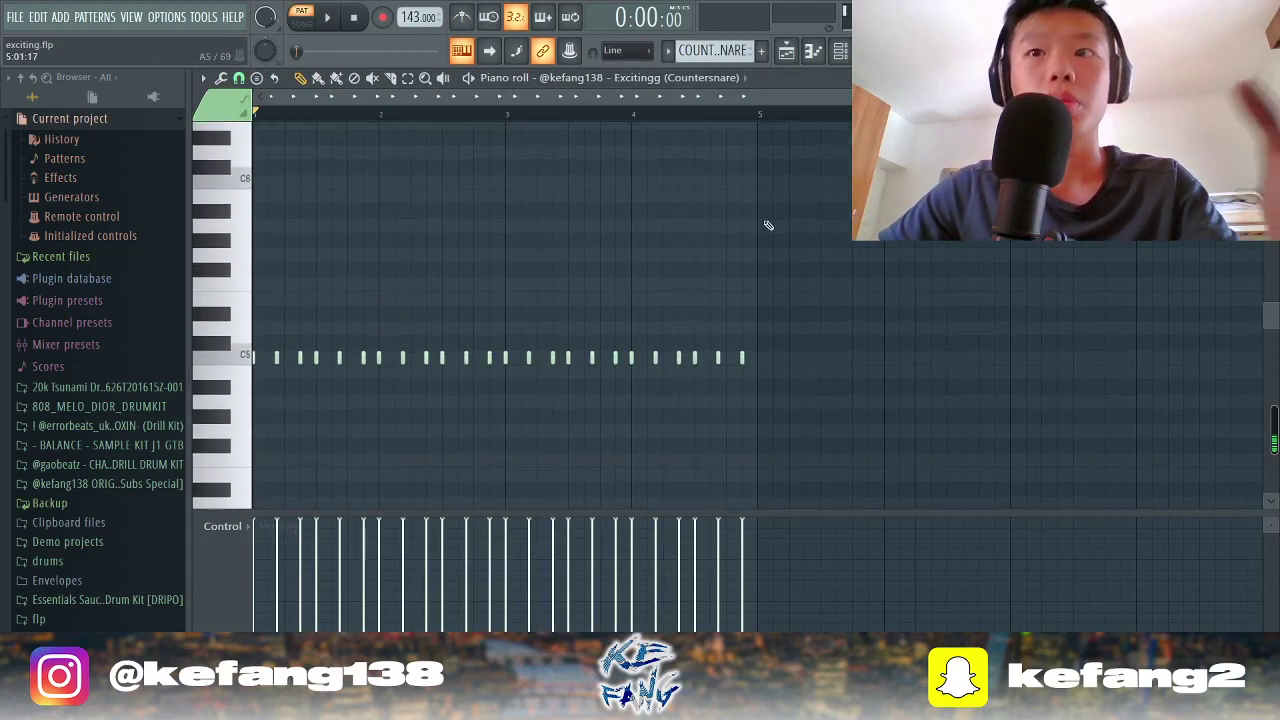
{"action": "scroll", "coordinate": [802, 258], "scroll_direction": "up", "scroll_amount": 3}
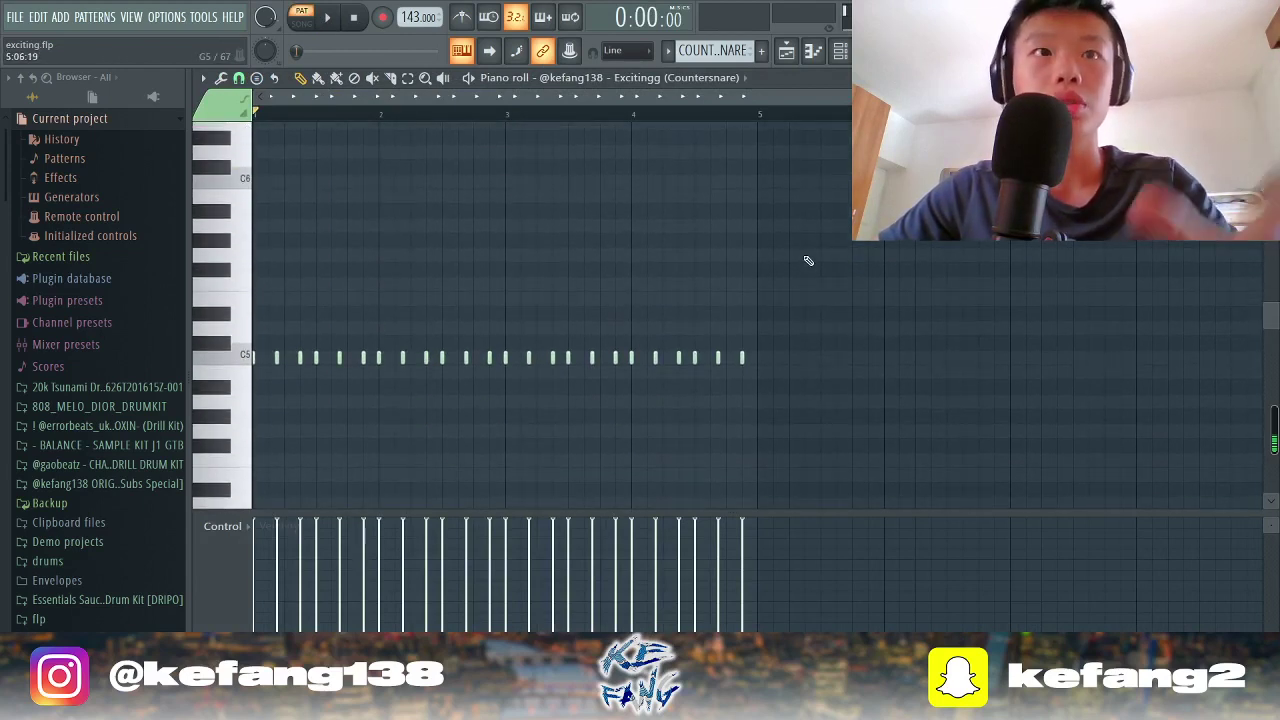
{"action": "key", "text": "space"}
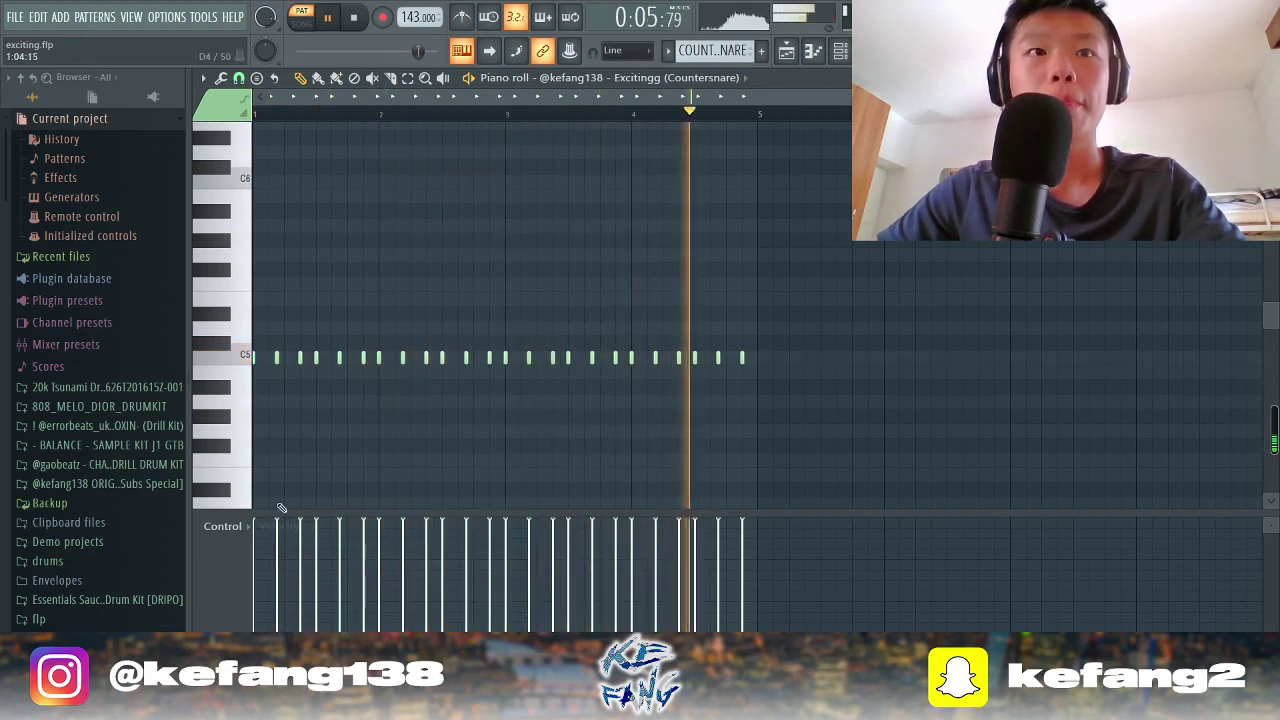
{"action": "key", "text": "space"}
{"action": "left_click", "coordinate": [227, 527]}
{"action": "left_click", "coordinate": [238, 557]}
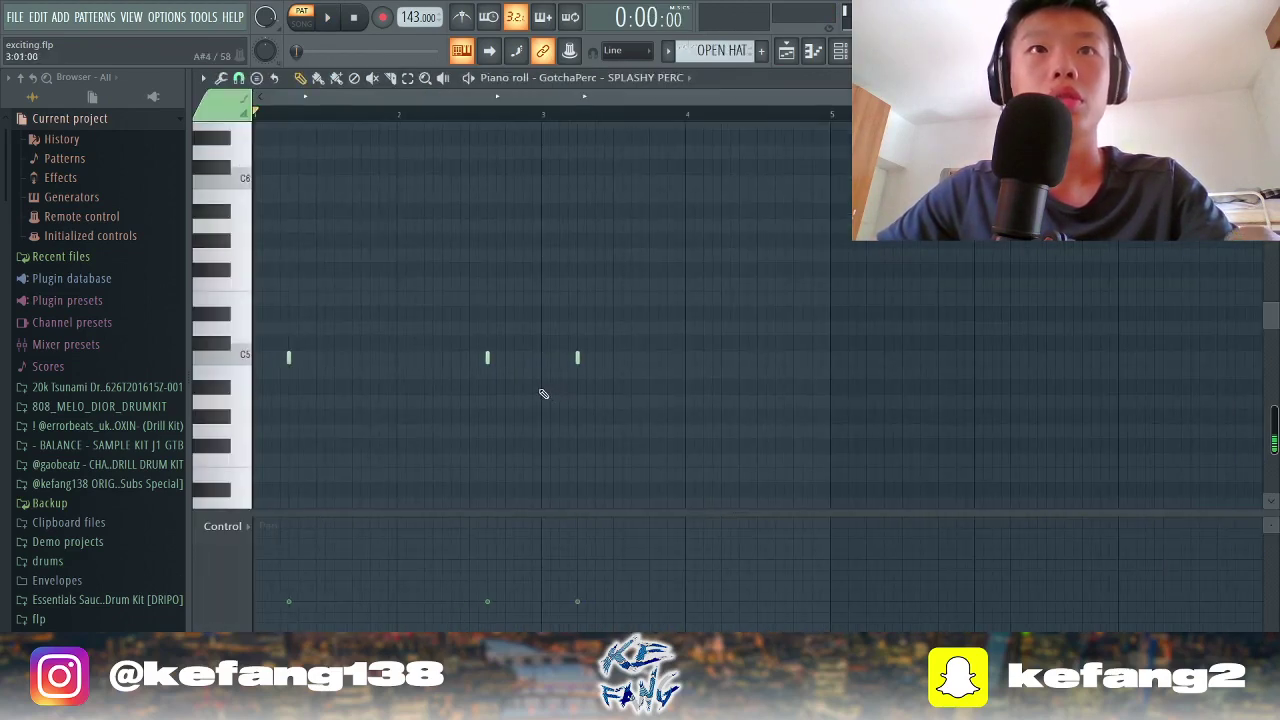
Step: Play the OPEN HAT pattern's SPLASHY PERC notes and display note velocity as the target control
{"action": "key", "text": "space"}
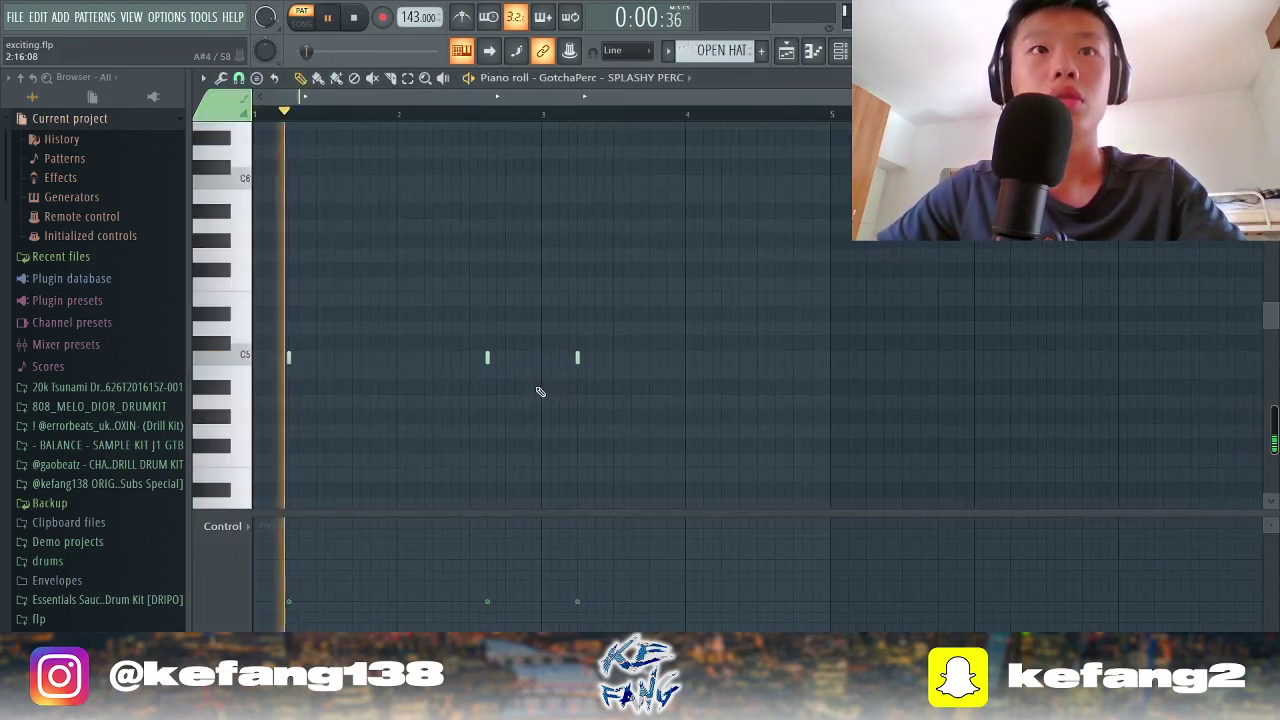
{"action": "left_click", "coordinate": [240, 531]}
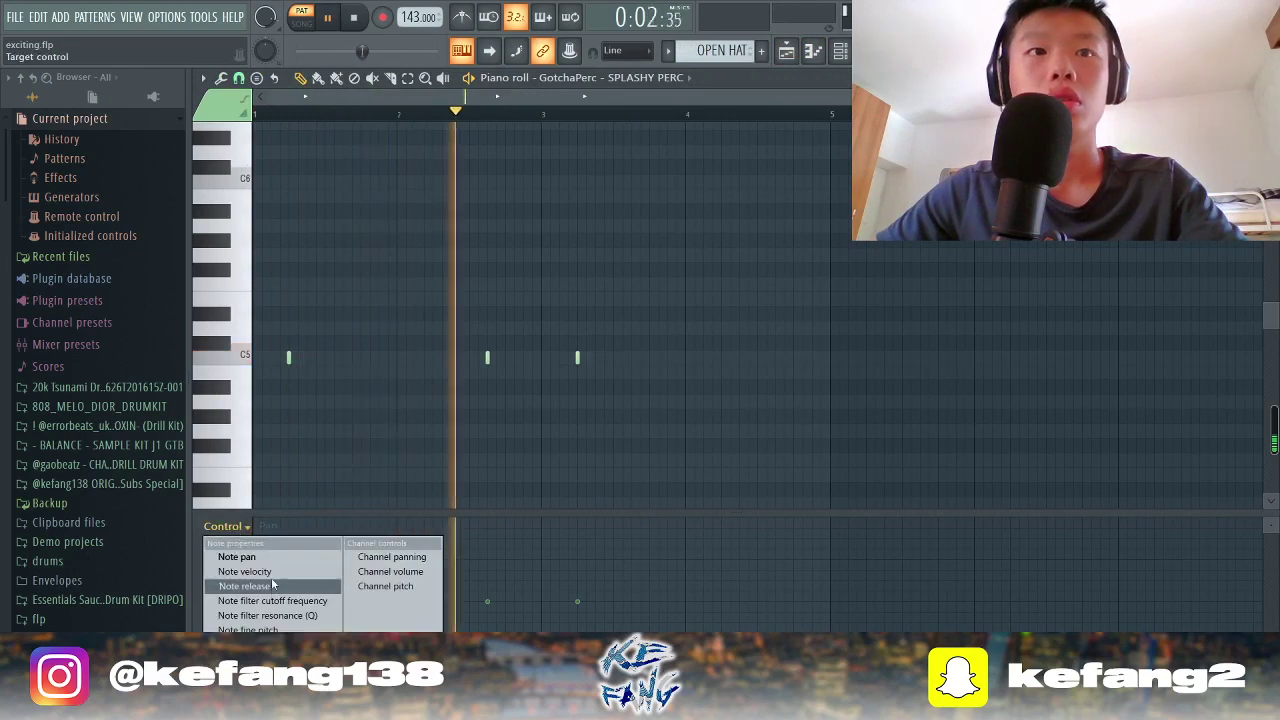
{"action": "left_click", "coordinate": [244, 571]}
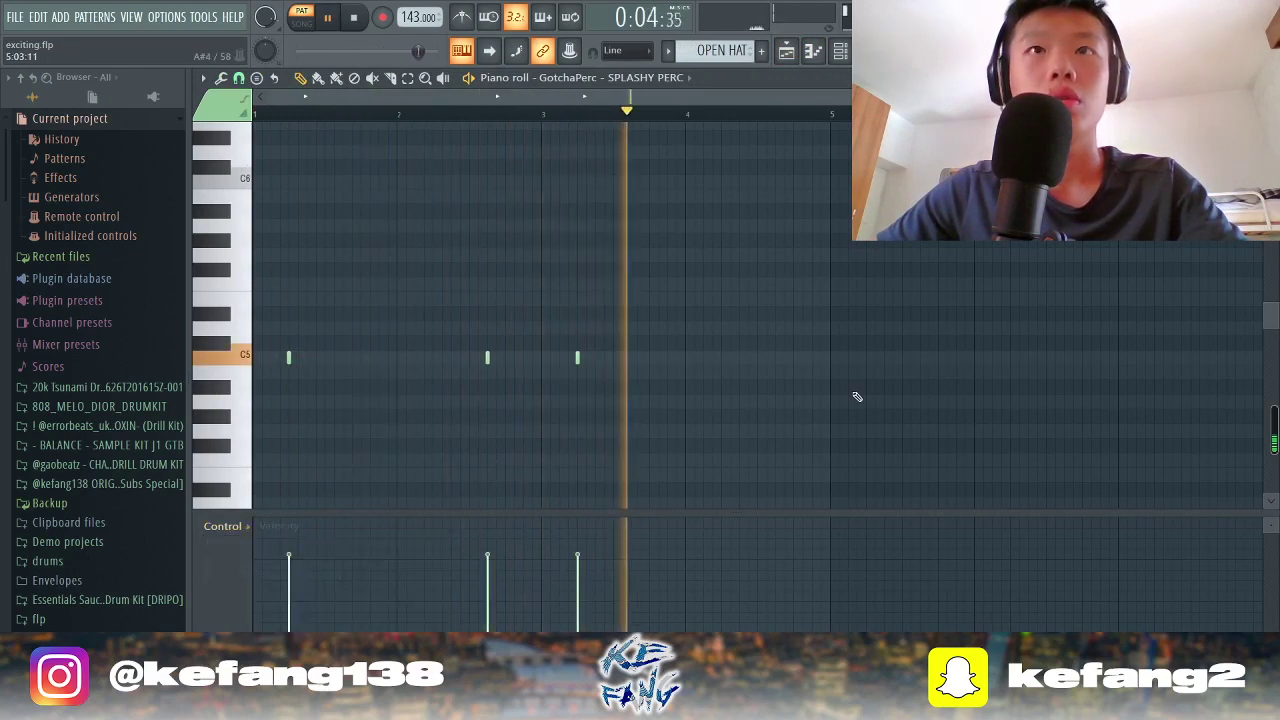
{"action": "key", "text": "space"}
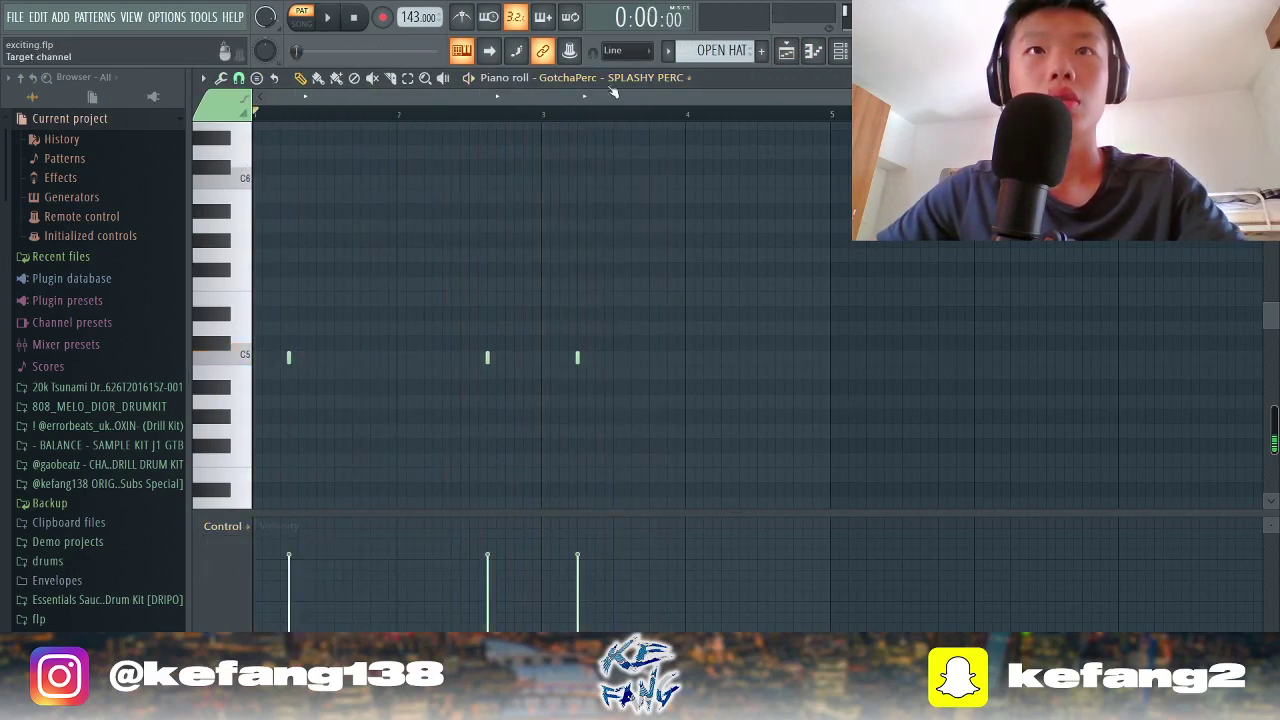
Step: Open the 808 pattern from Track 4 of the playlist in the piano roll and play its notes
{"action": "left_click", "coordinate": [788, 50]}
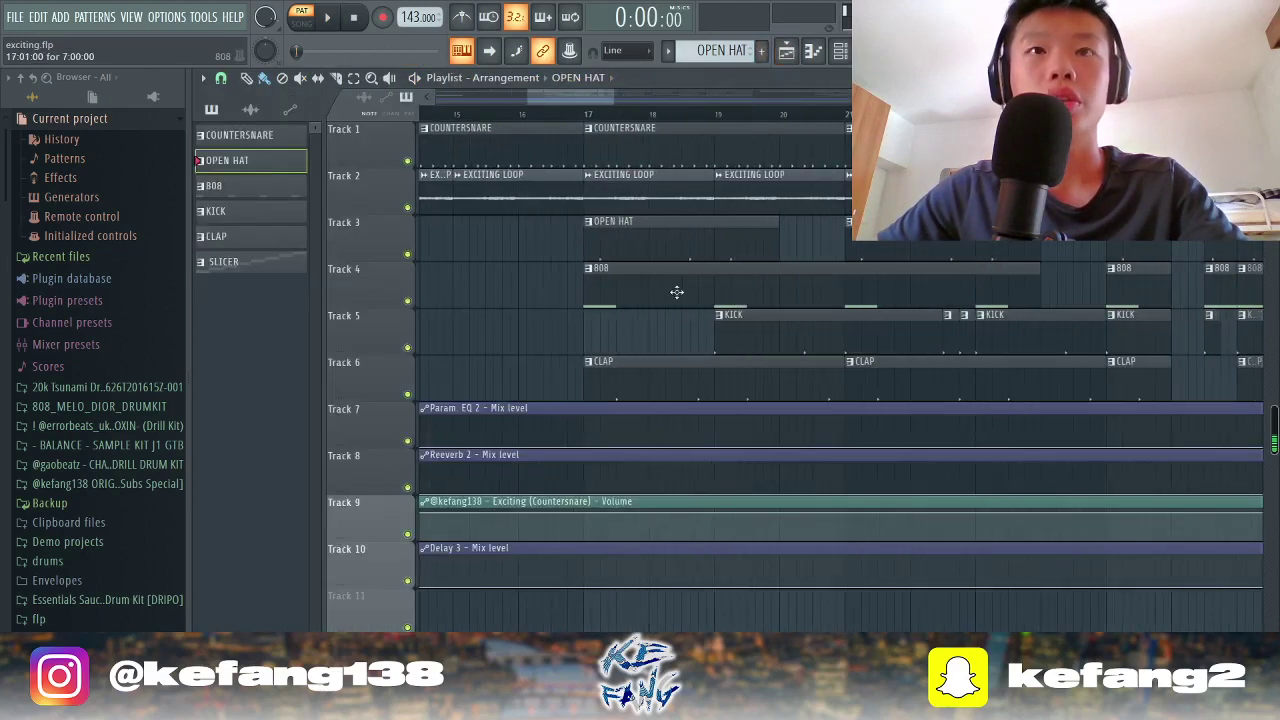
{"action": "double_click", "coordinate": [677, 291]}
{"action": "scroll", "coordinate": [550, 340], "scroll_direction": "down", "scroll_amount": 3, "text": "ctrl"}
{"action": "scroll", "coordinate": [440, 390], "scroll_direction": "down", "scroll_amount": 2}
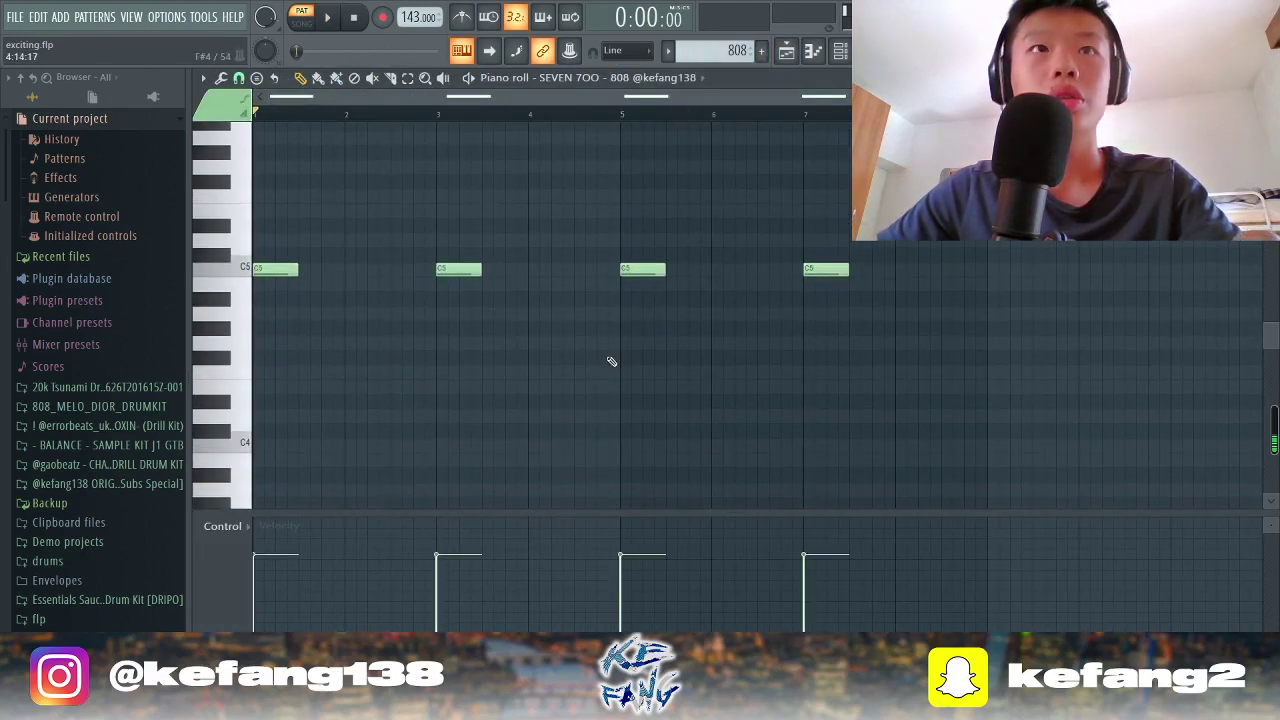
{"action": "key", "text": "space"}
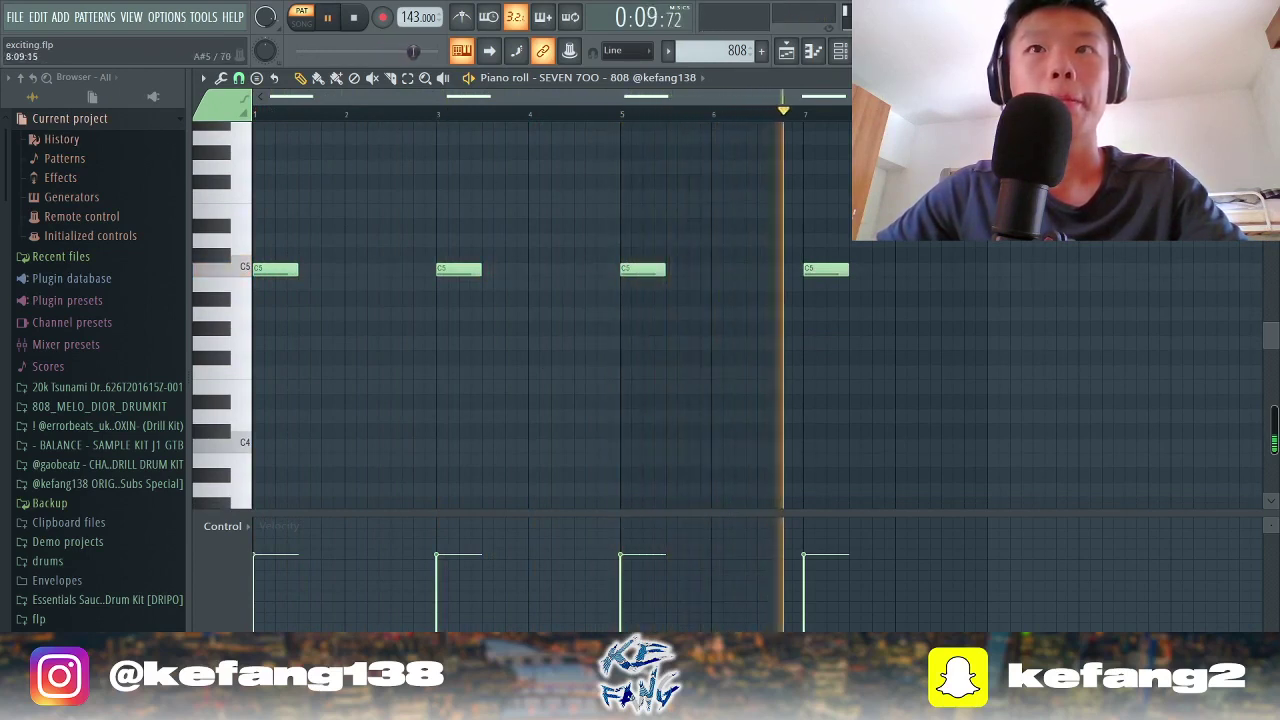
Step: Line up the SEVEN 7OO 808 sample with the reference song's 808 hit near bar 17 on Track 11
{"action": "left_click", "coordinate": [788, 50]}
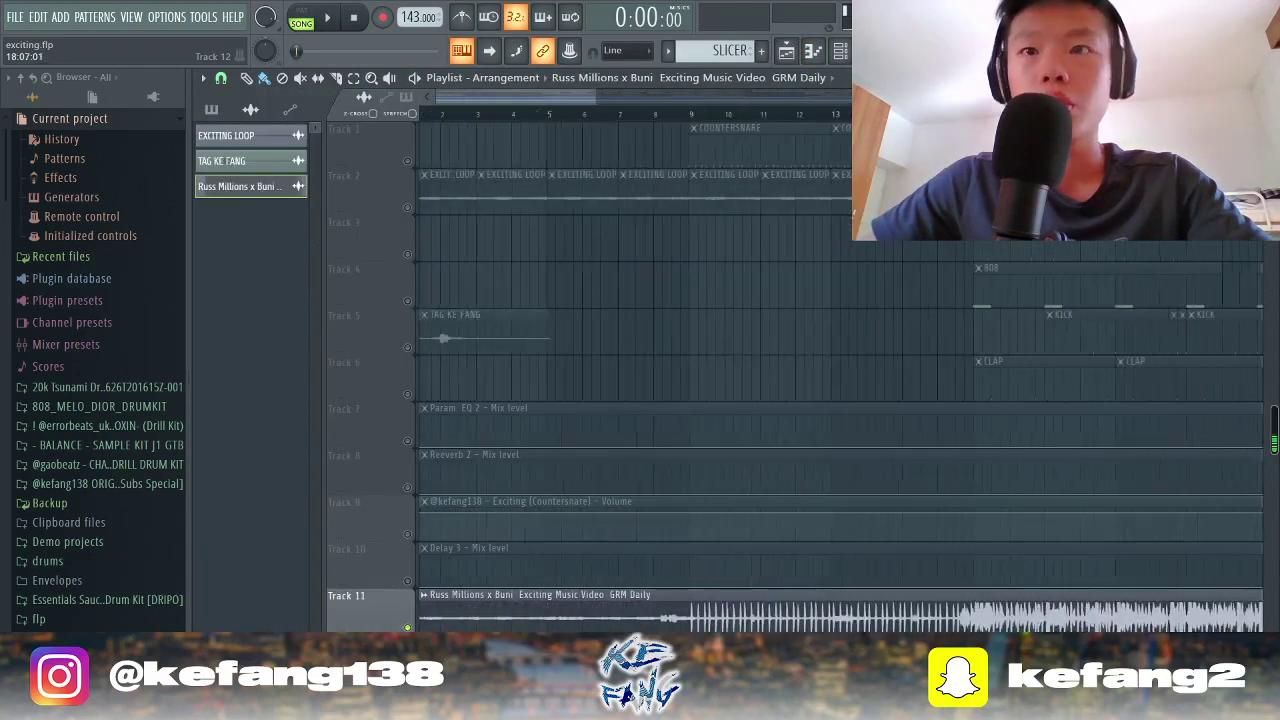
{"action": "scroll", "coordinate": [735, 152], "scroll_direction": "up", "scroll_amount": 5}
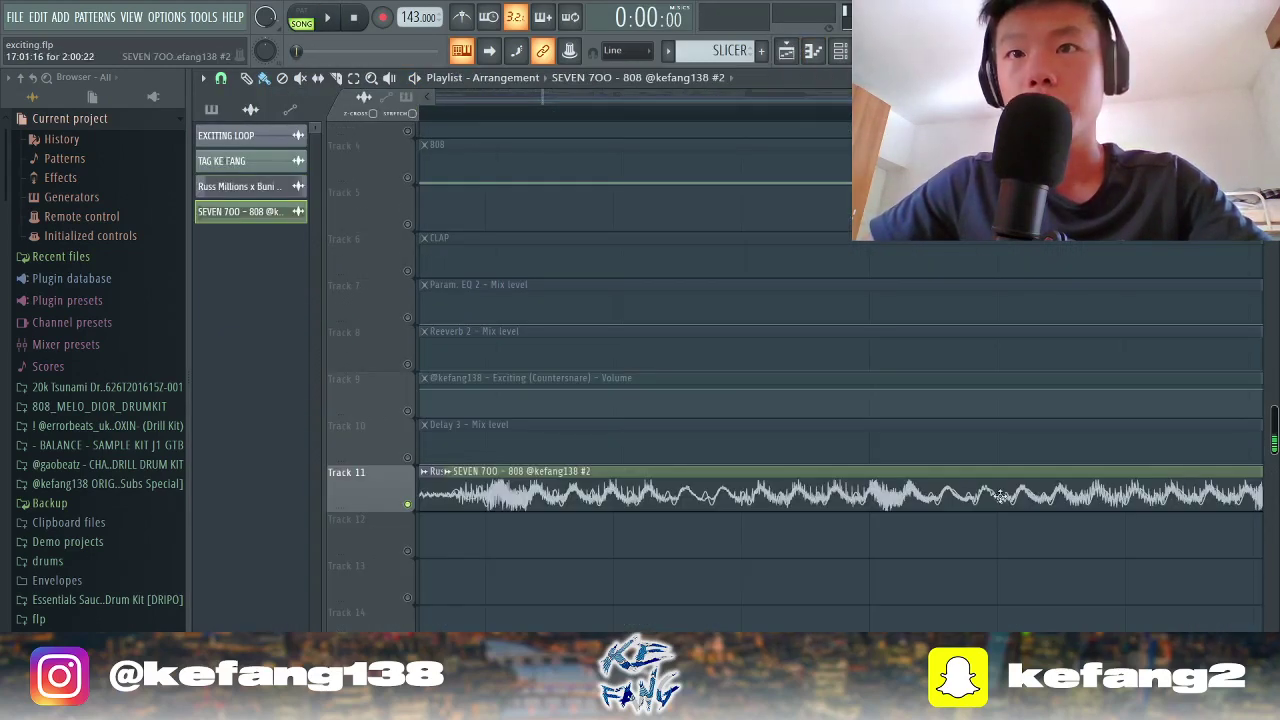
{"action": "left_click_drag", "start_coordinate": [1001, 496], "coordinate": [1036, 487]}
{"action": "scroll", "coordinate": [960, 600], "scroll_direction": "down", "scroll_amount": 5}
{"action": "scroll", "coordinate": [1112, 537], "scroll_direction": "up", "scroll_amount": 3}
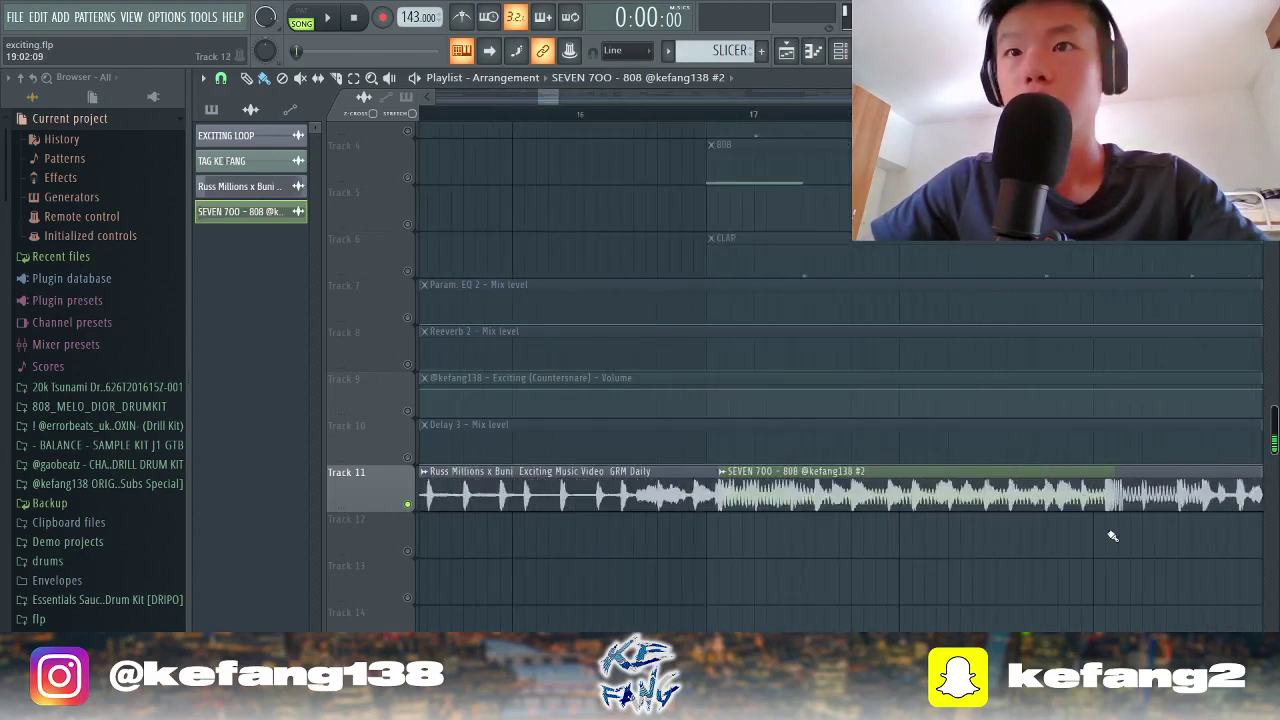
Step: Move the SEVEN 7OO 808 sample clip off the reference song on Track 11 and delete it
{"action": "scroll", "coordinate": [1112, 531], "scroll_direction": "up", "scroll_amount": 5}
{"action": "left_click_drag", "start_coordinate": [1043, 508], "coordinate": [792, 545]}
{"action": "scroll", "coordinate": [1154, 477], "scroll_direction": "down", "scroll_amount": 3}
{"action": "right_click", "coordinate": [792, 545]}
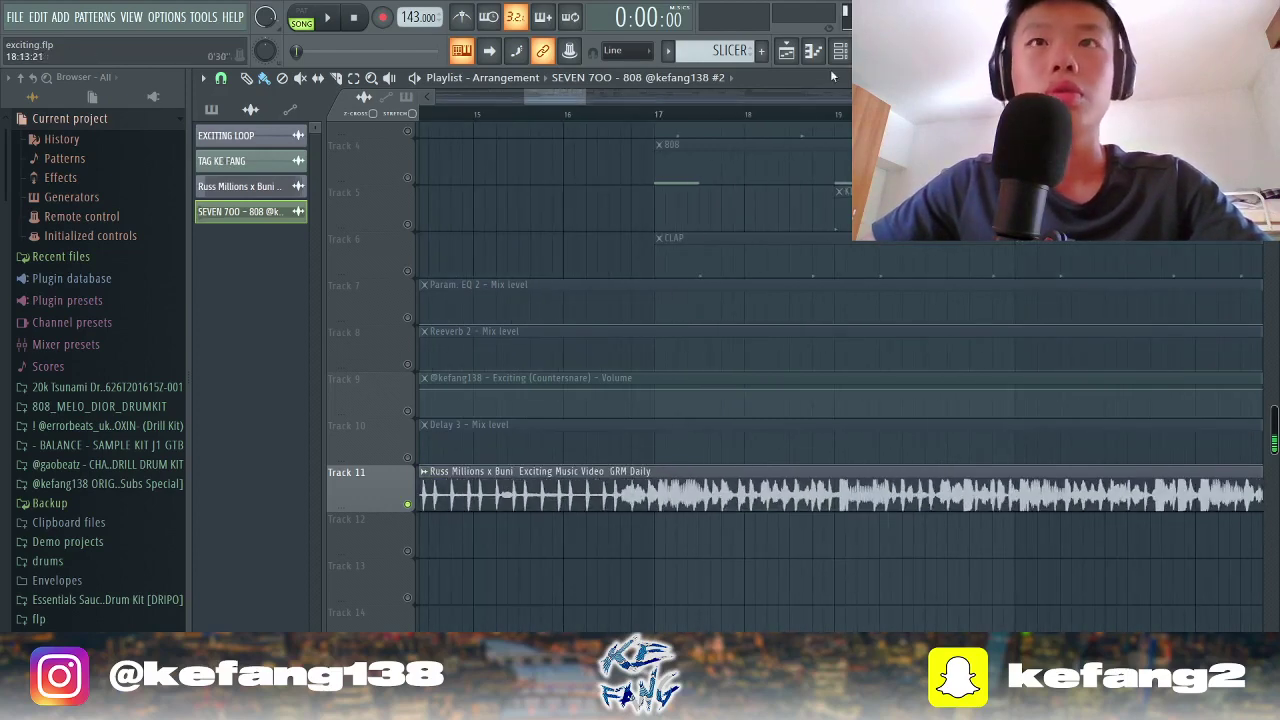
Step: Show all channels in the channel rack and place the 808 MELO kick sample as an audio clip on Track 14
{"action": "left_click", "coordinate": [843, 52]}
{"action": "left_click", "coordinate": [312, 114]}
{"action": "left_click", "coordinate": [321, 133]}
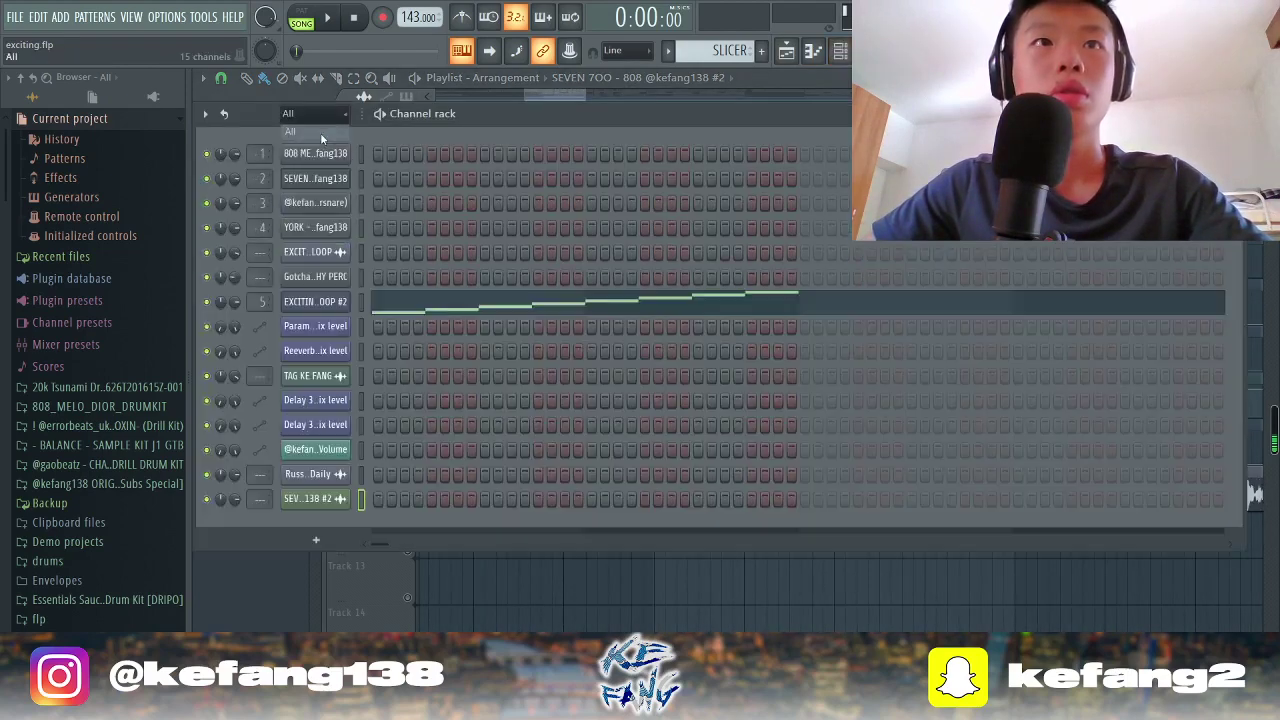
{"action": "left_click", "coordinate": [313, 156]}
{"action": "left_click_drag", "start_coordinate": [442, 562], "coordinate": [808, 622]}
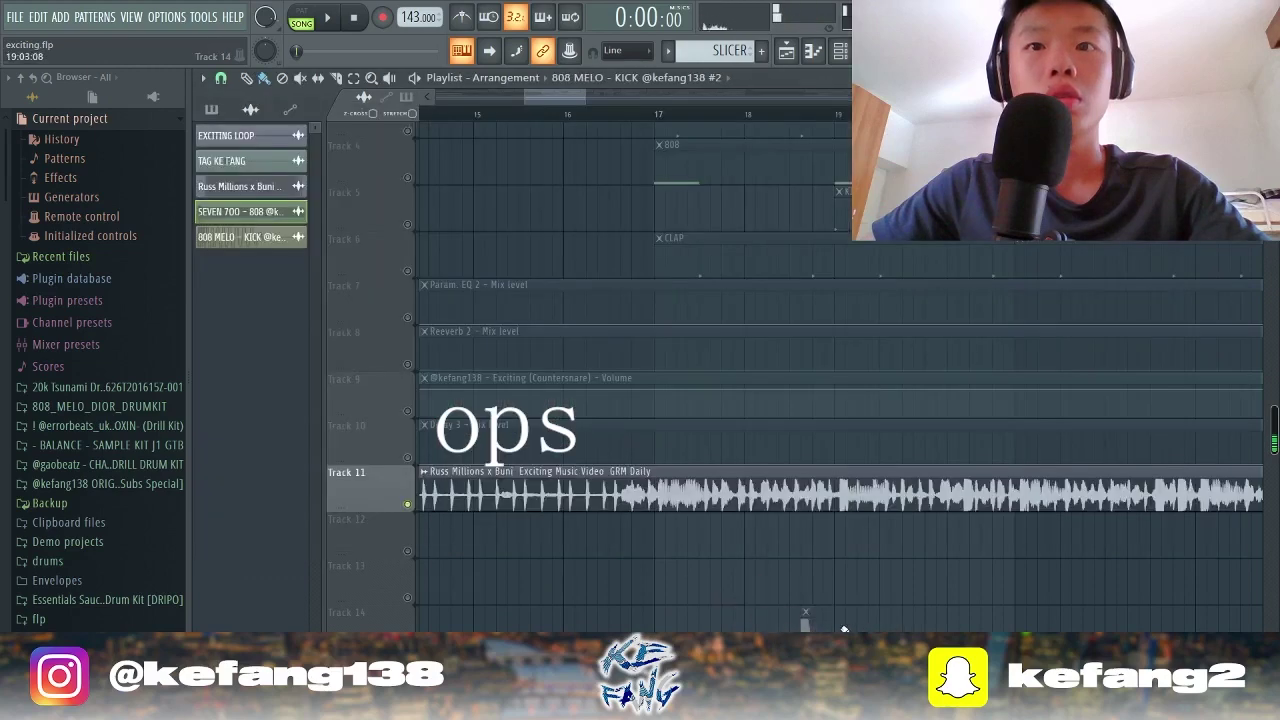
Step: Line up the 808 MELO kick clip with the reference song's kick near bar 20 on Track 11, and move it back off the song
{"action": "scroll", "coordinate": [657, 538], "scroll_direction": "up", "scroll_amount": 8}
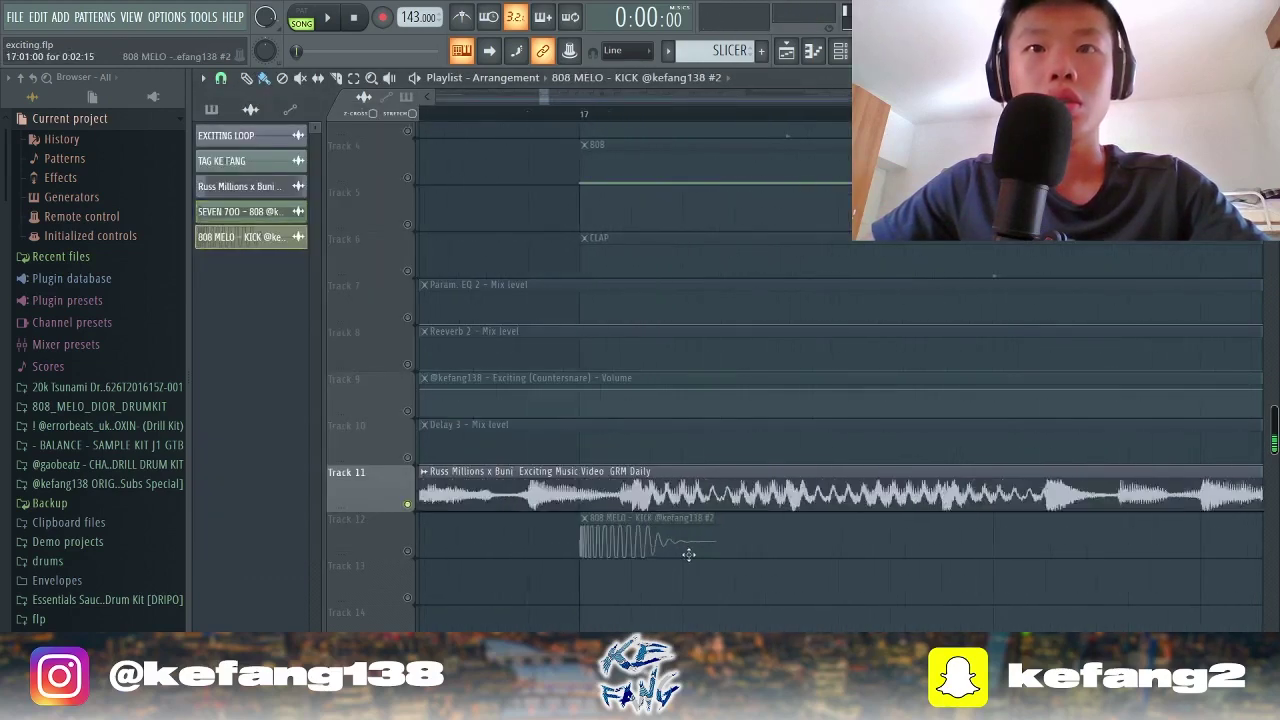
{"action": "left_click_drag", "start_coordinate": [1070, 547], "coordinate": [952, 485]}
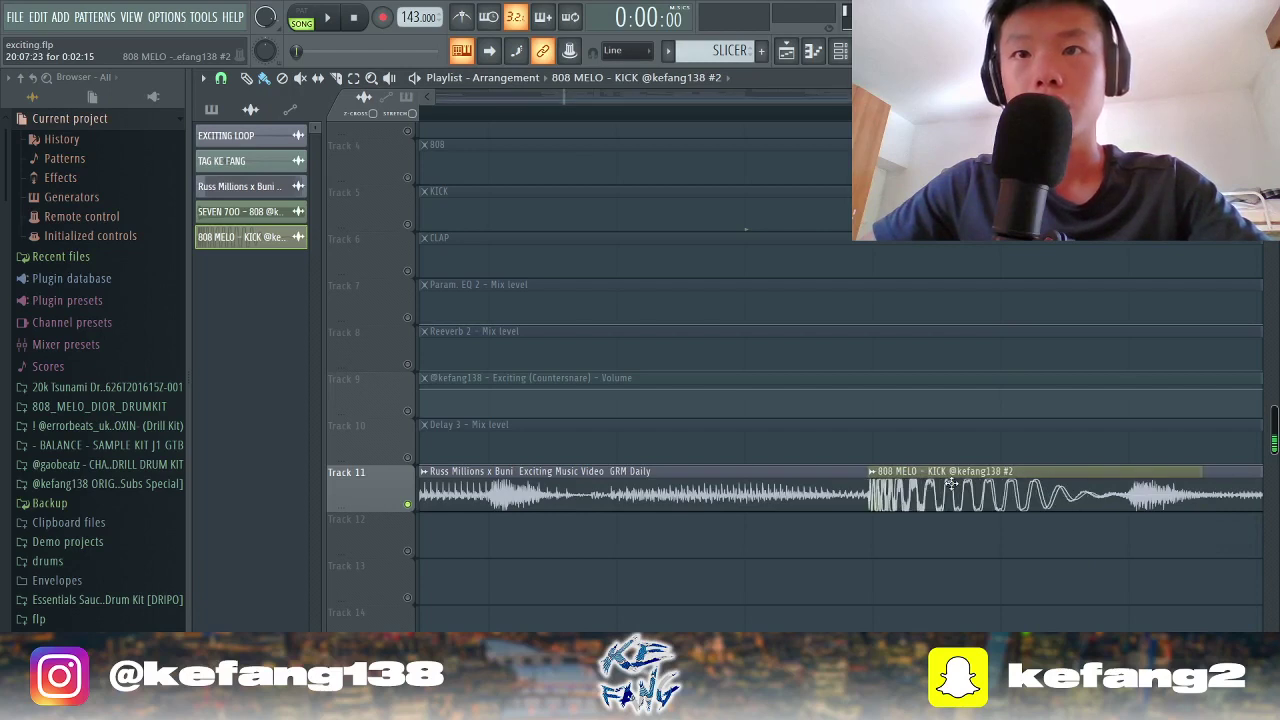
{"action": "mouse_move", "coordinate": [1131, 476]}
{"action": "left_mouse_down"}
{"action": "mouse_move", "coordinate": [1135, 535]}
{"action": "mouse_move", "coordinate": [1127, 472]}
{"action": "left_mouse_up"}
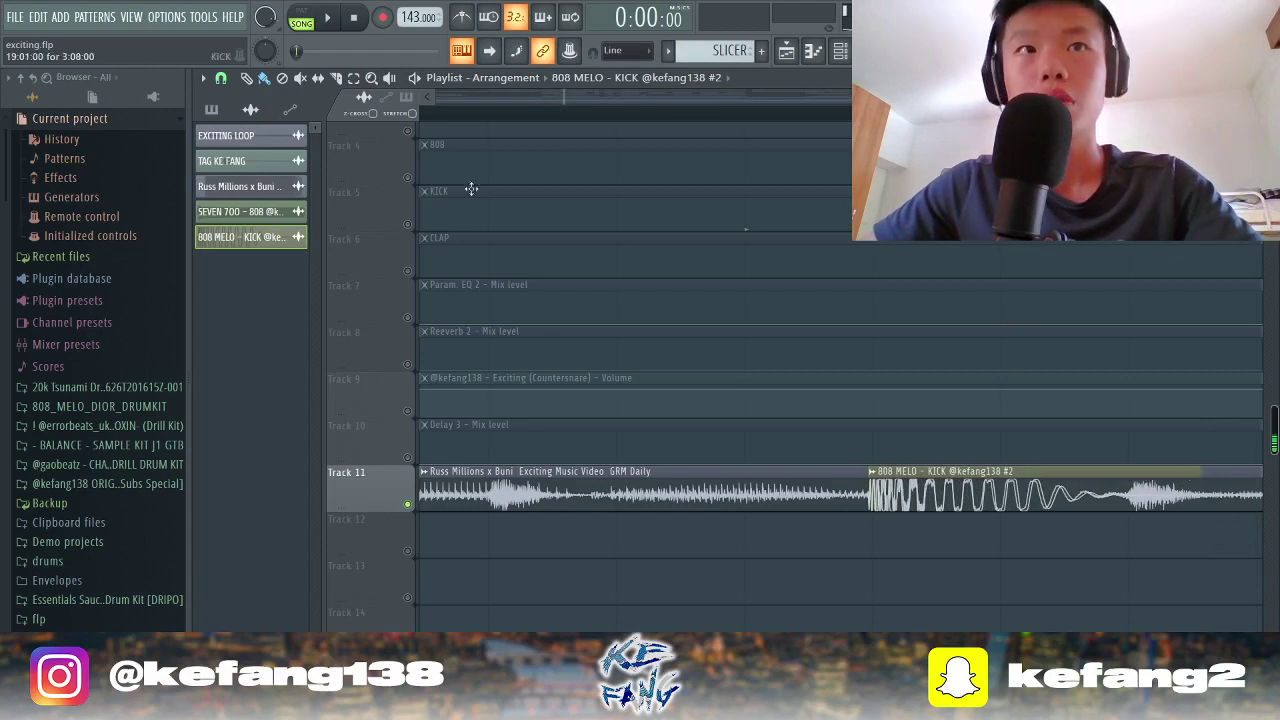
{"action": "left_click", "coordinate": [1197, 480]}
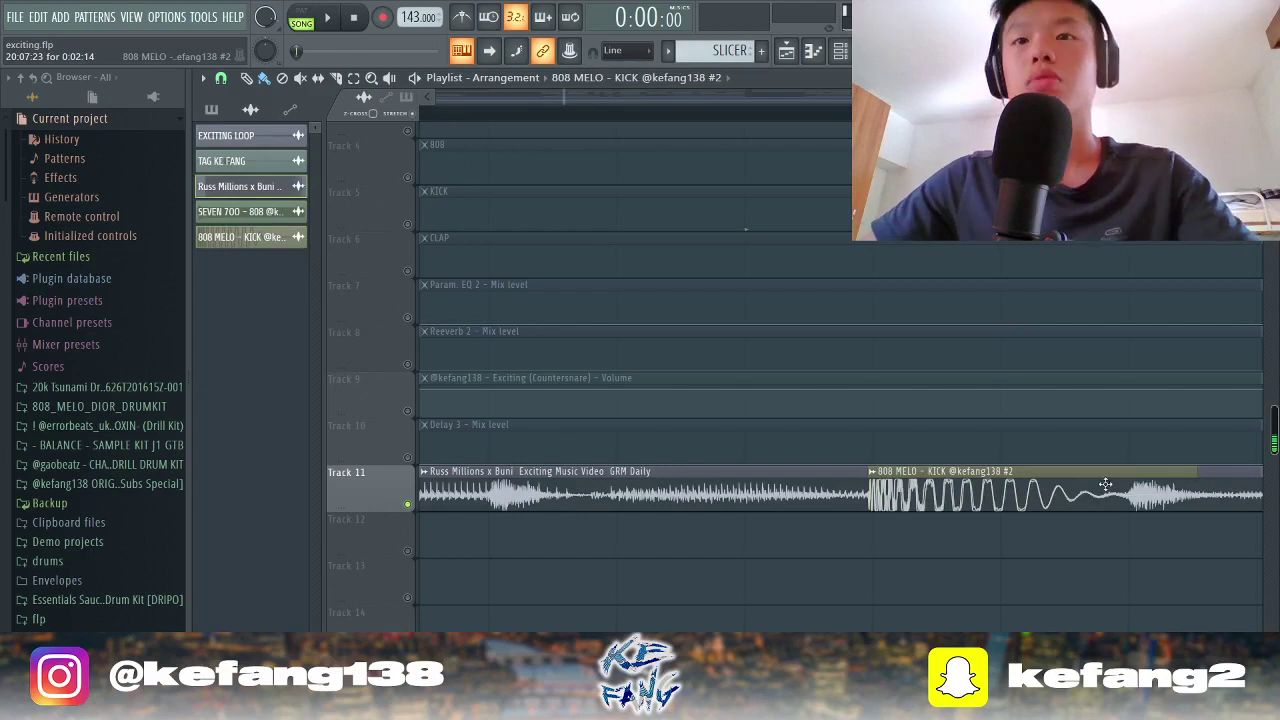
{"action": "left_click_drag", "start_coordinate": [1189, 475], "coordinate": [1098, 561]}
Step: Open the KICK pattern in the piano roll, clear its time selection, and play the kick notes
{"action": "right_click", "coordinate": [276, 237]}
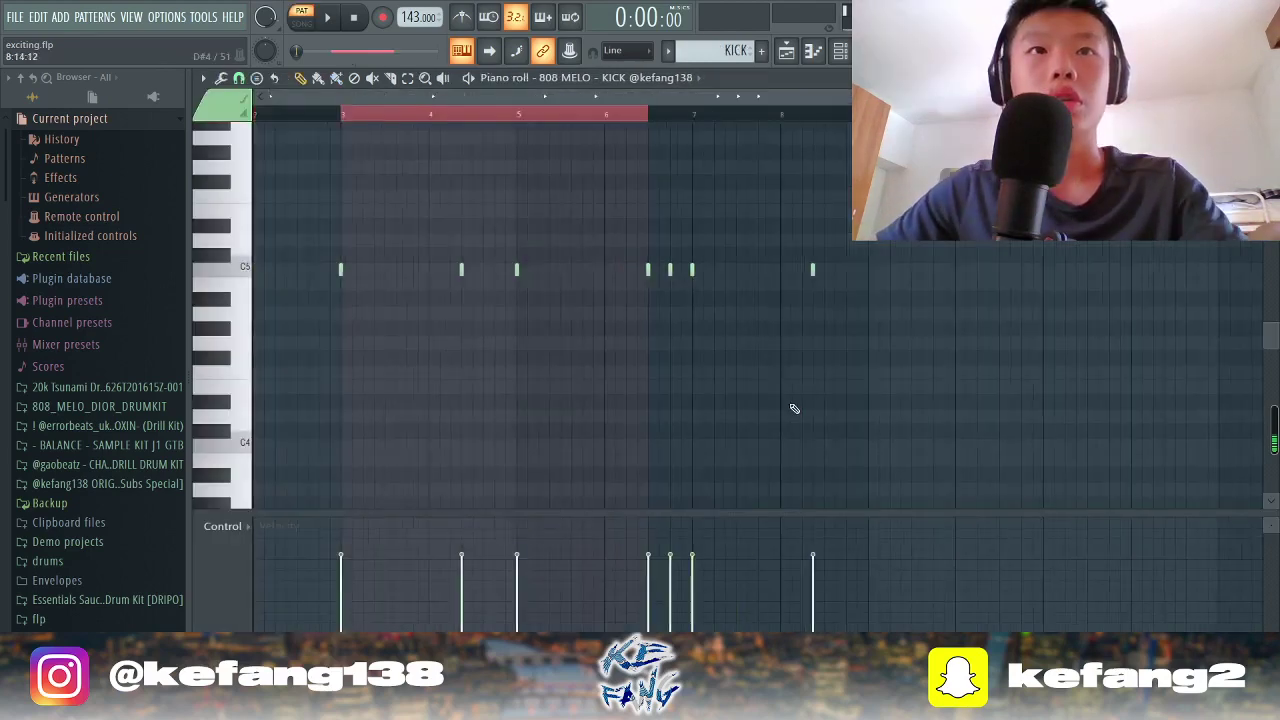
{"action": "left_click", "coordinate": [347, 116]}
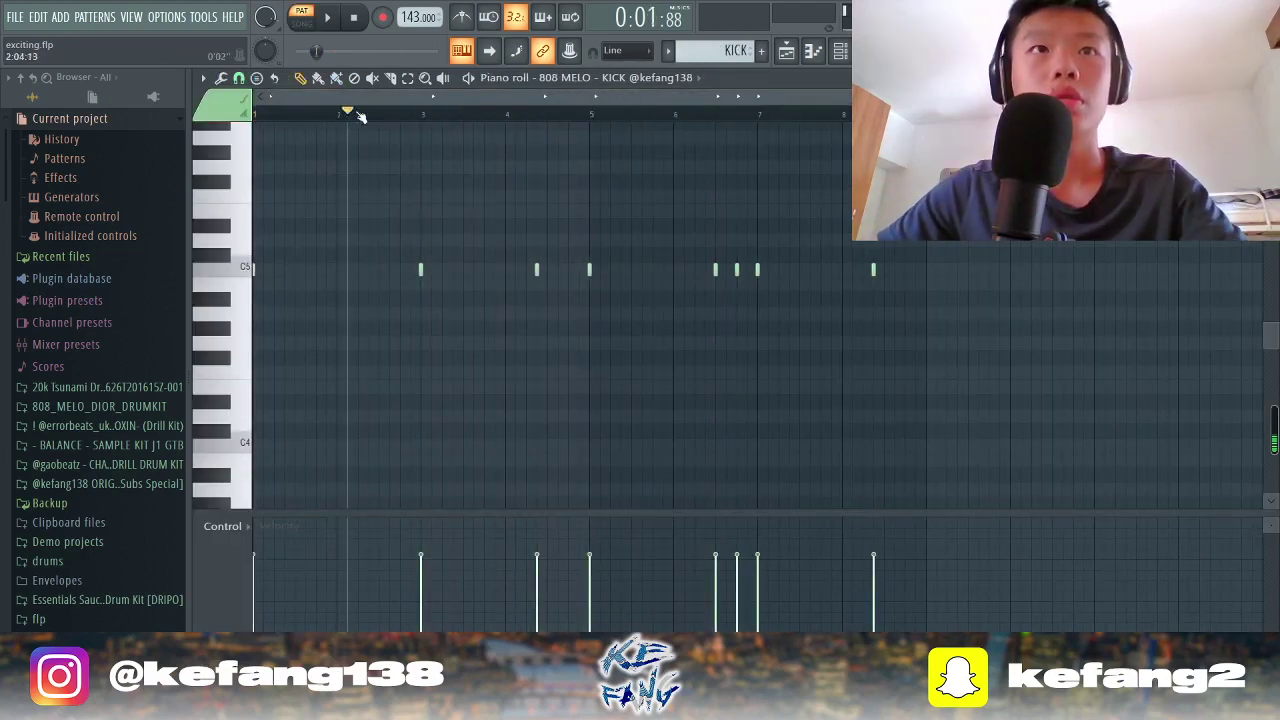
{"action": "key", "text": "space"}
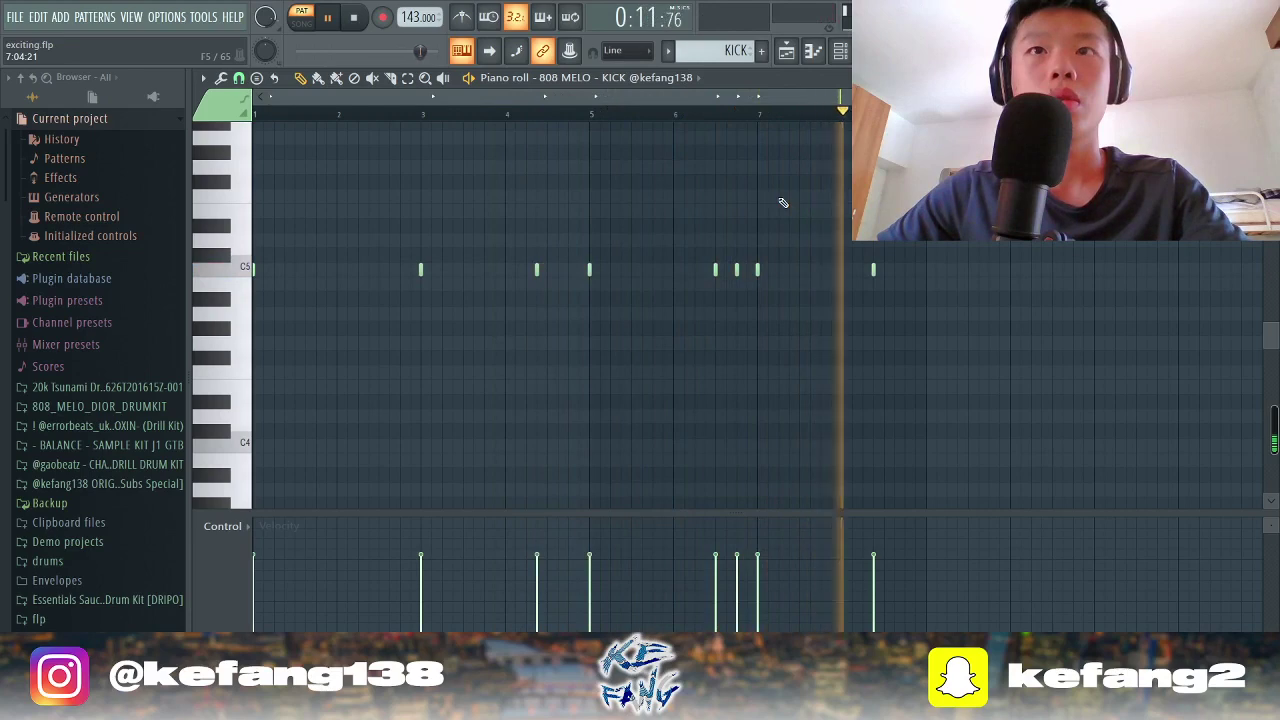
{"action": "key", "text": "space"}
Step: Open the CLAP pattern from the playlist in the piano roll and play its notes
{"action": "left_click", "coordinate": [787, 59]}
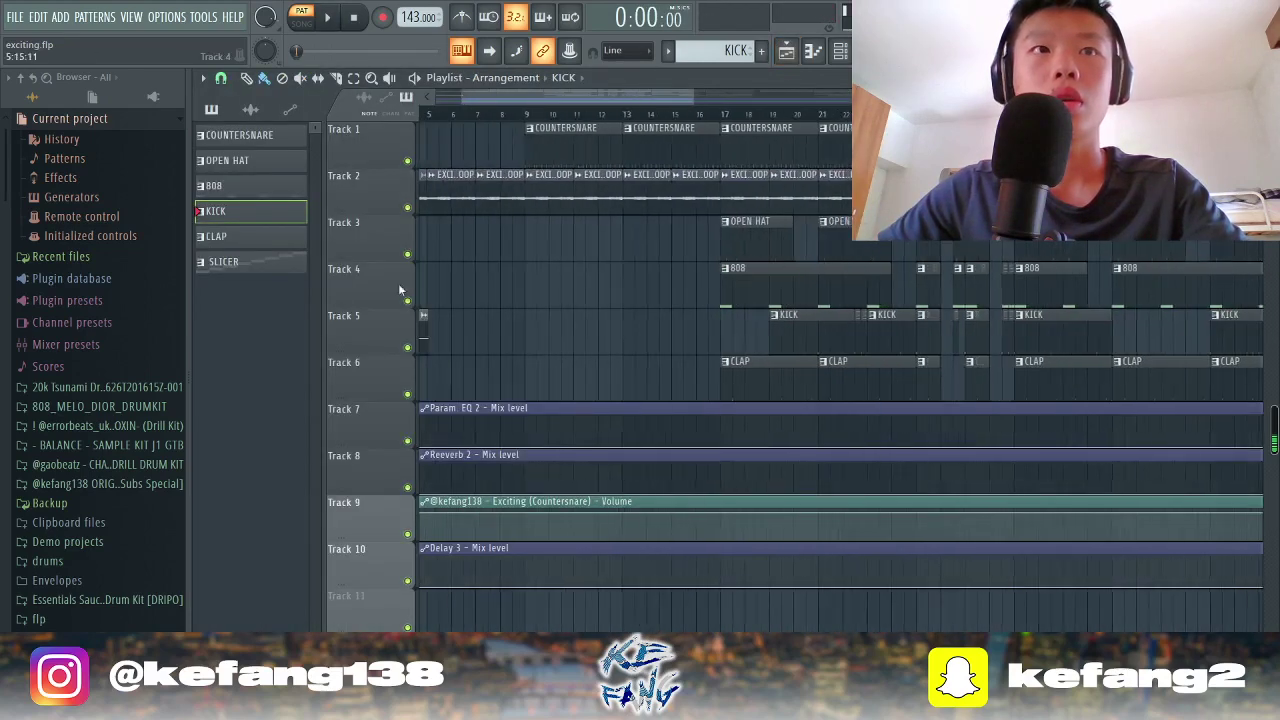
{"action": "double_click", "coordinate": [249, 243]}
{"action": "key", "text": "space"}
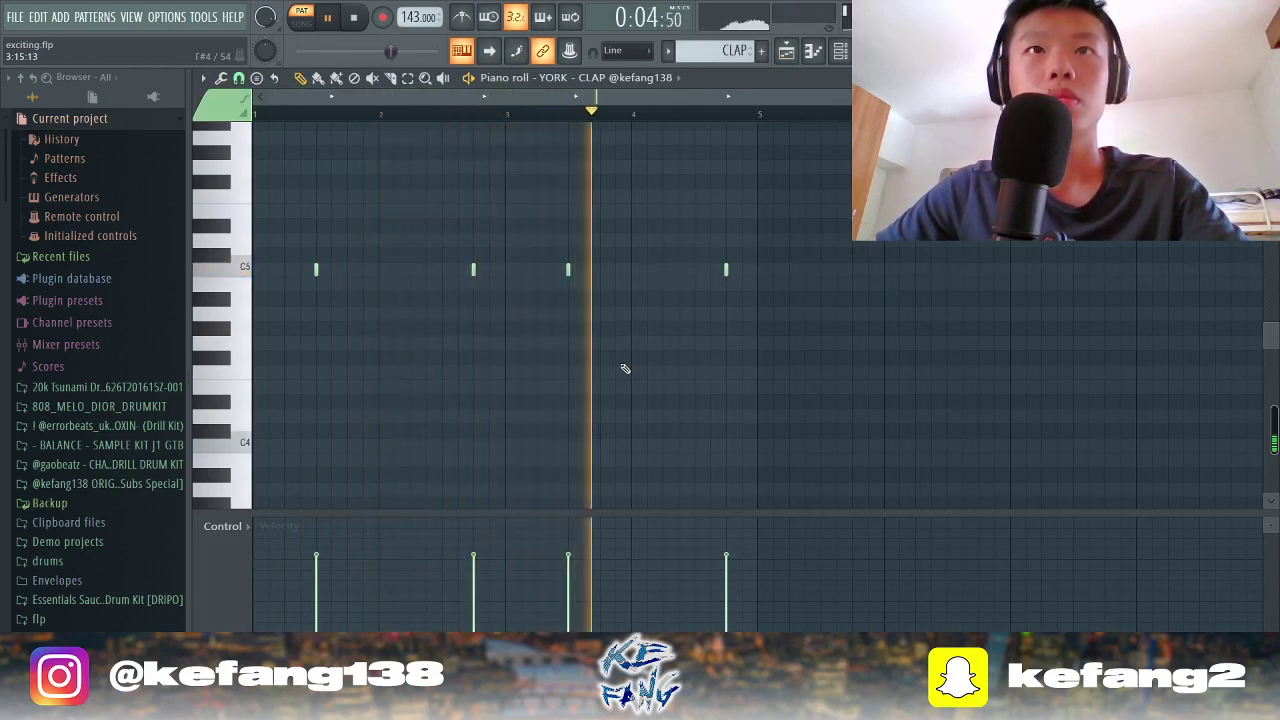
{"action": "key", "text": "space"}
Step: Open the SLICER pattern in the piano roll and examine the arrangement of its sliced beats
{"action": "left_click", "coordinate": [786, 51]}
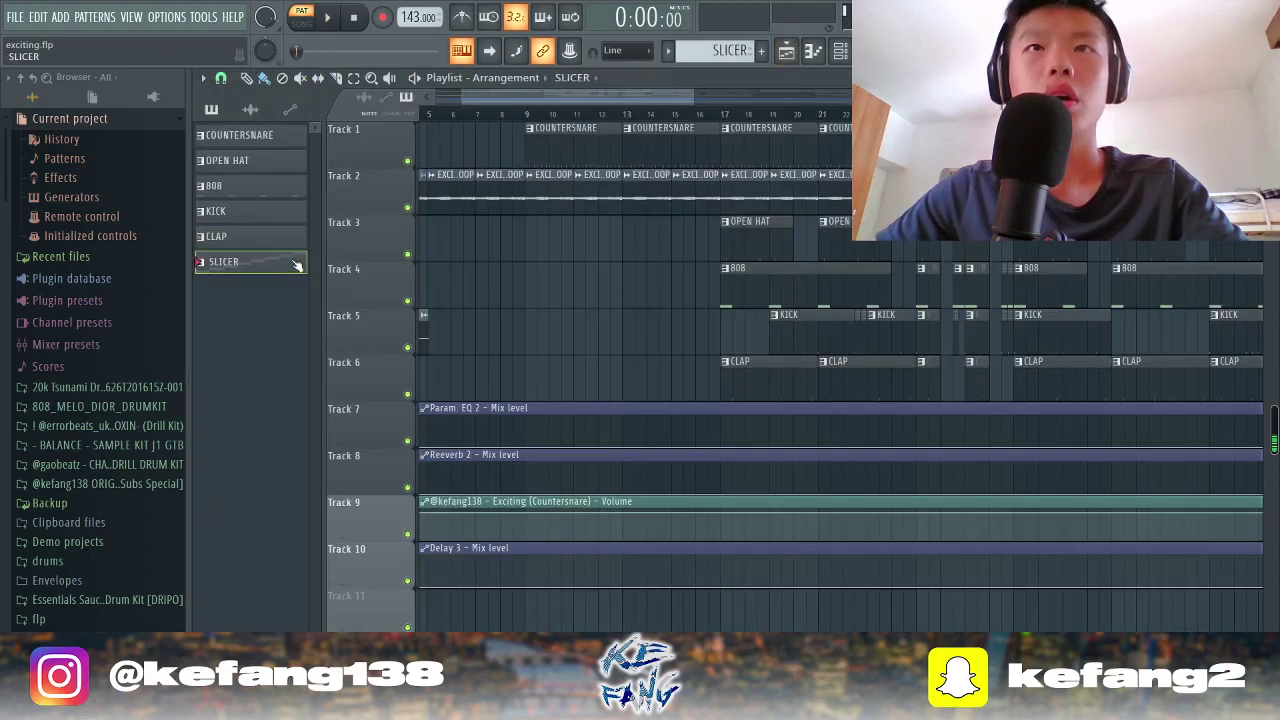
{"action": "double_click", "coordinate": [297, 266]}
{"action": "scroll", "coordinate": [735, 364], "scroll_direction": "up", "scroll_amount": 2}
{"action": "scroll", "coordinate": [745, 362], "scroll_direction": "down", "scroll_amount": 2}
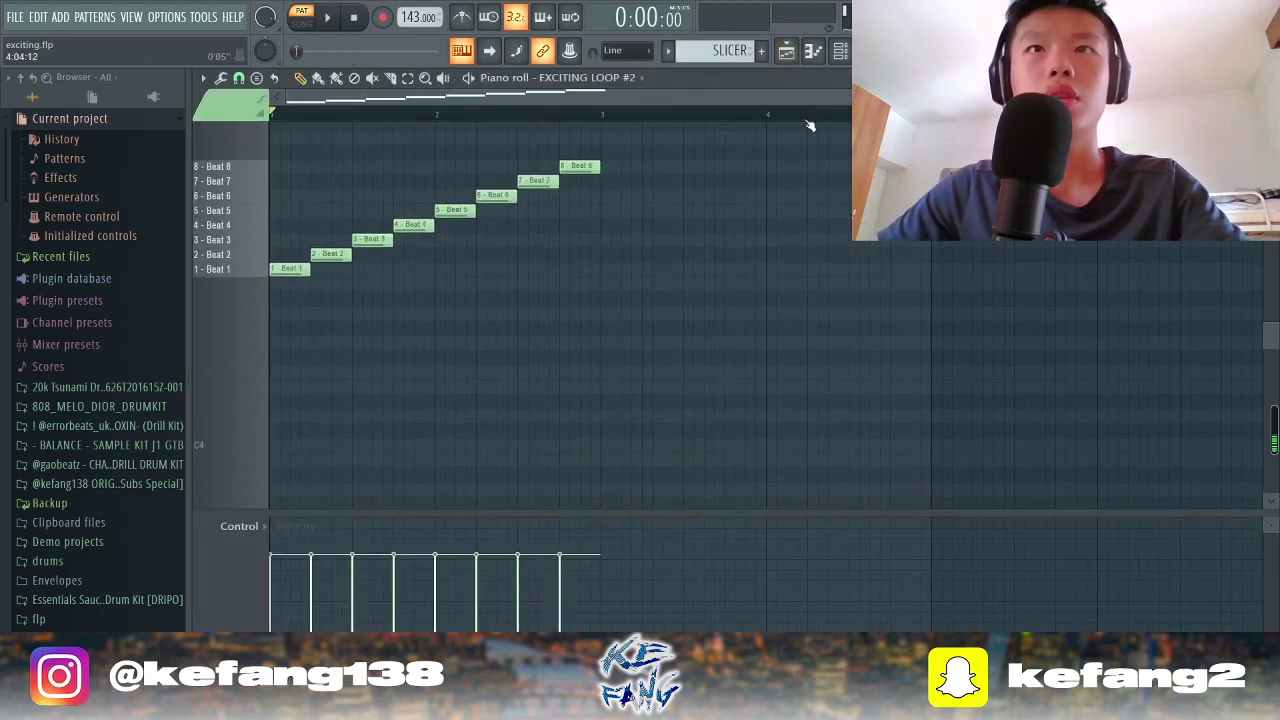
Step: Open the Fruity Slicer settings of the EXCITING LOOP #2 channel from the channel rack
{"action": "left_click", "coordinate": [841, 52]}
{"action": "left_click", "coordinate": [306, 277]}
{"action": "left_click", "coordinate": [306, 277]}
{"action": "left_click", "coordinate": [306, 277]}
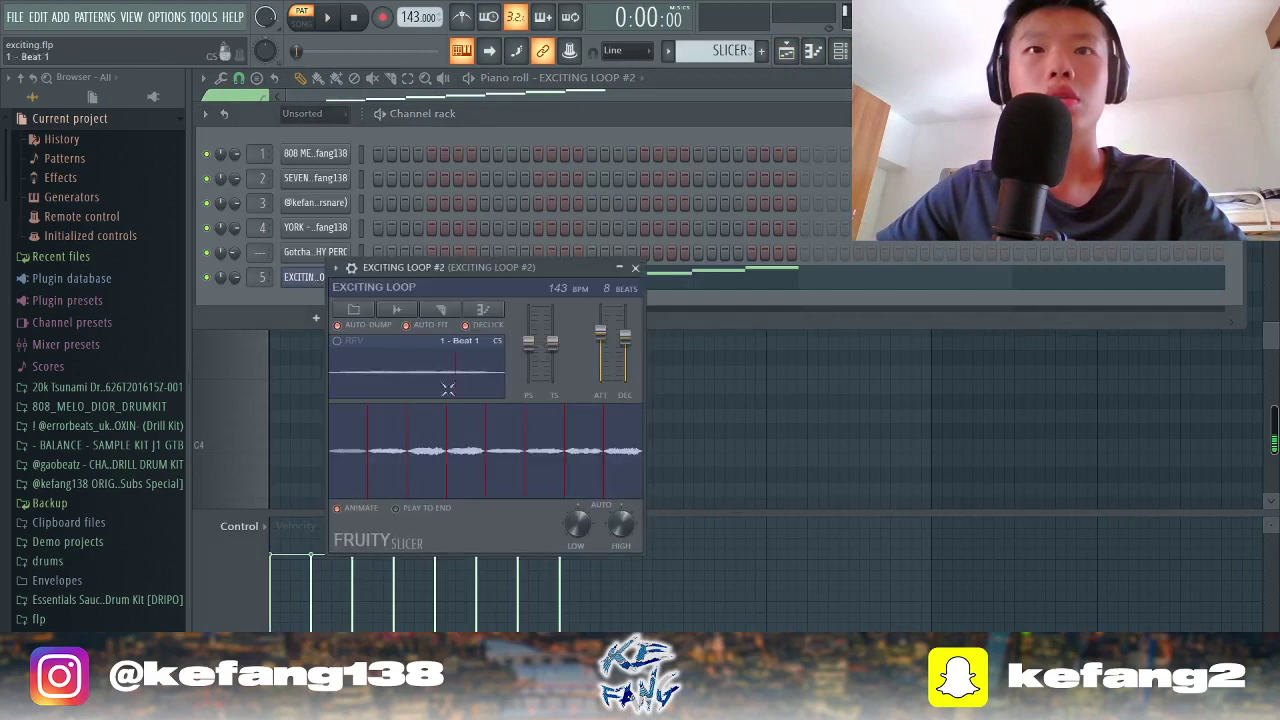
Step: Play the SLICER pattern's sliced beats in the piano roll, stop playback and return to the playlist
{"action": "left_click", "coordinate": [797, 401]}
{"action": "key", "text": "space"}
{"action": "scroll", "coordinate": [797, 386], "scroll_direction": "up", "scroll_amount": 2}
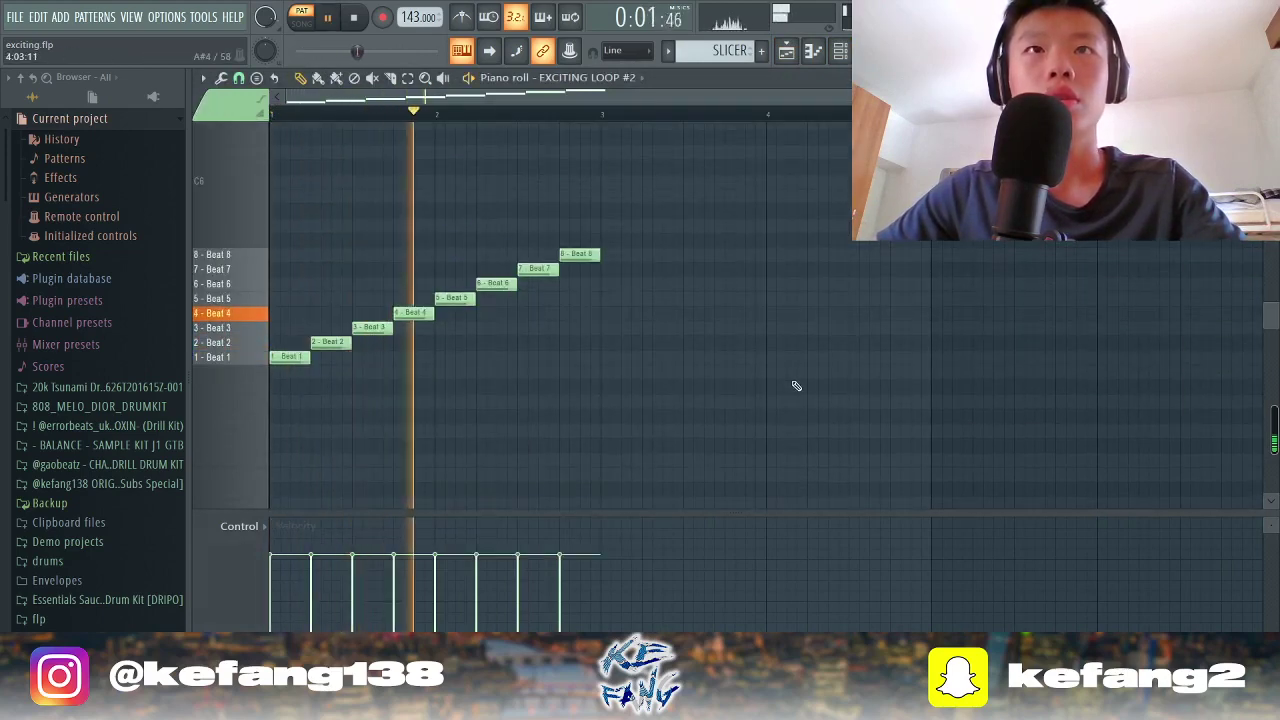
{"action": "left_click", "coordinate": [787, 51]}
{"action": "key", "text": "space"}
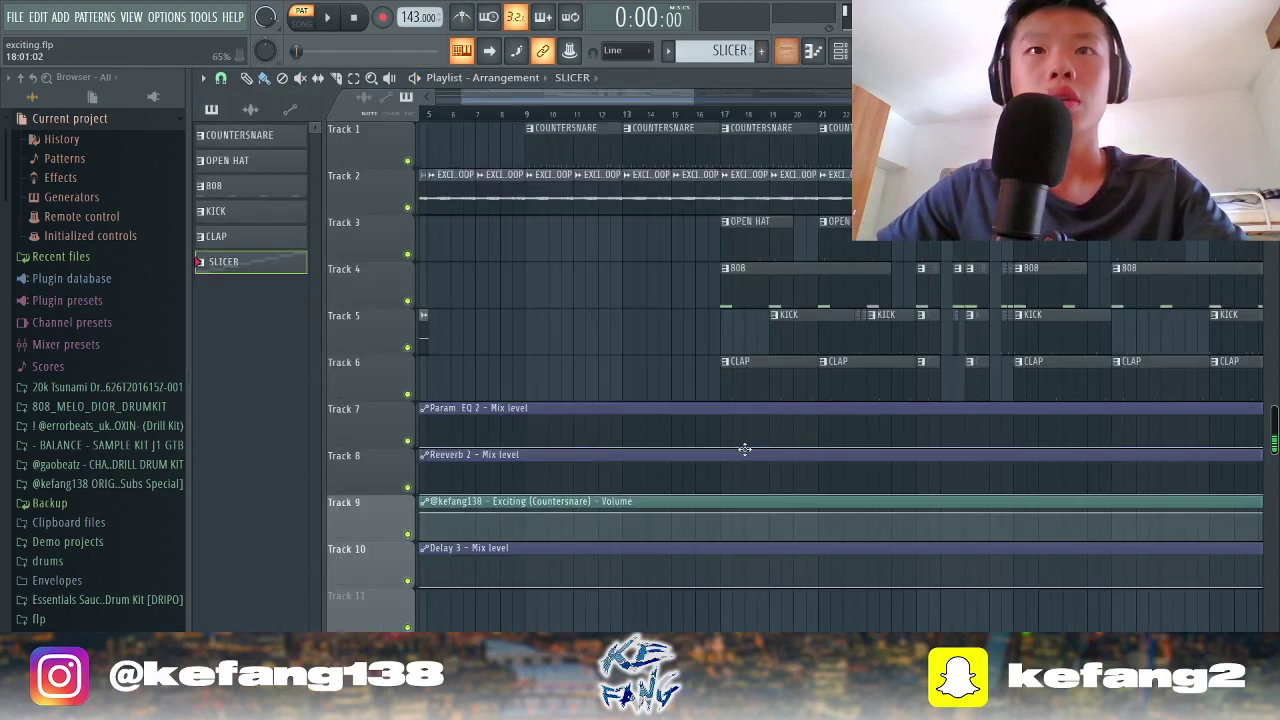
Step: Examine the Param. EQ 2, Reeverb 2, Countersnare volume and Delay 3 automation points at bar 97 in the playlist
{"action": "scroll", "coordinate": [745, 449], "scroll_direction": "right", "scroll_amount": 15}
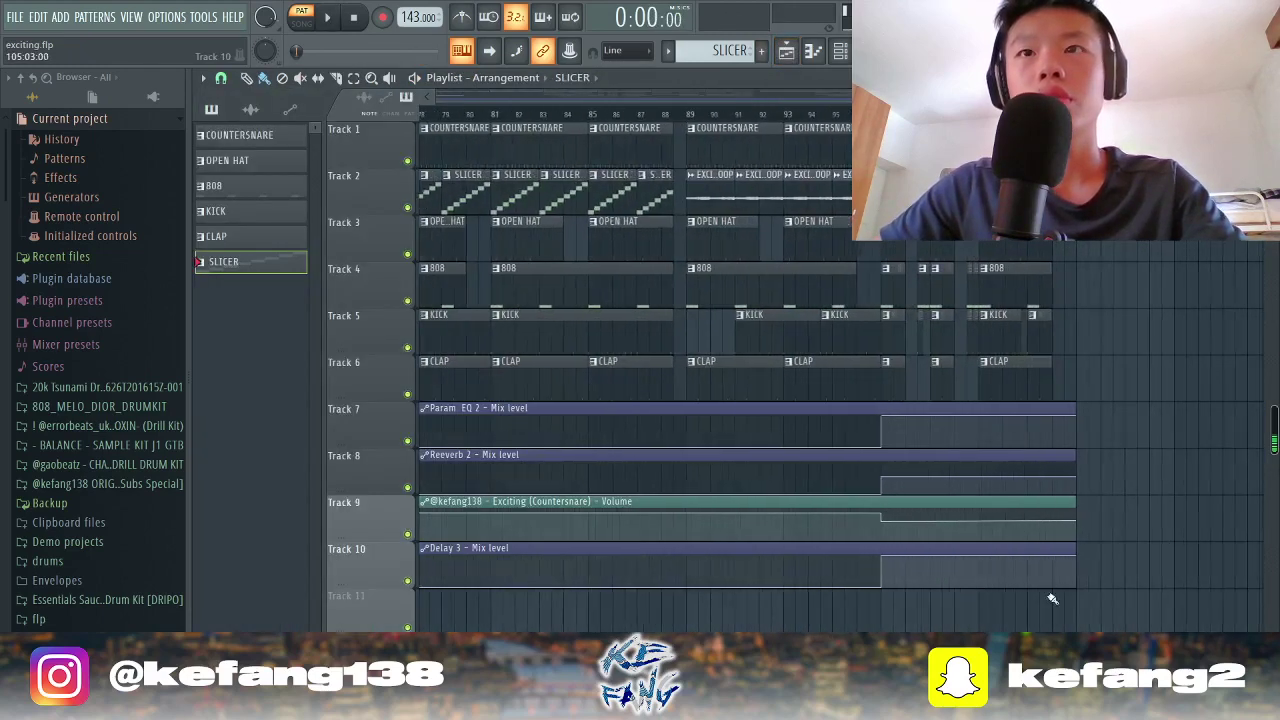
{"action": "scroll", "coordinate": [900, 500], "scroll_direction": "up", "scroll_amount": 5}
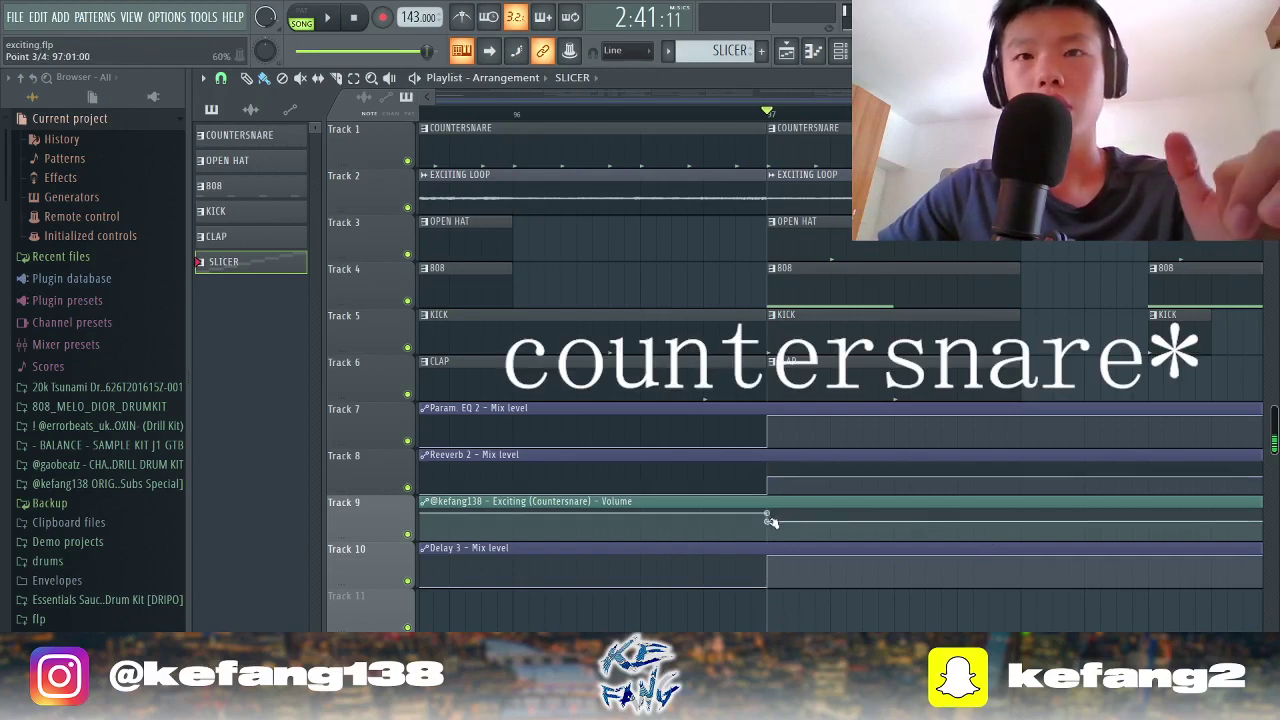
{"action": "scroll", "coordinate": [760, 612], "scroll_direction": "down", "scroll_amount": 3}
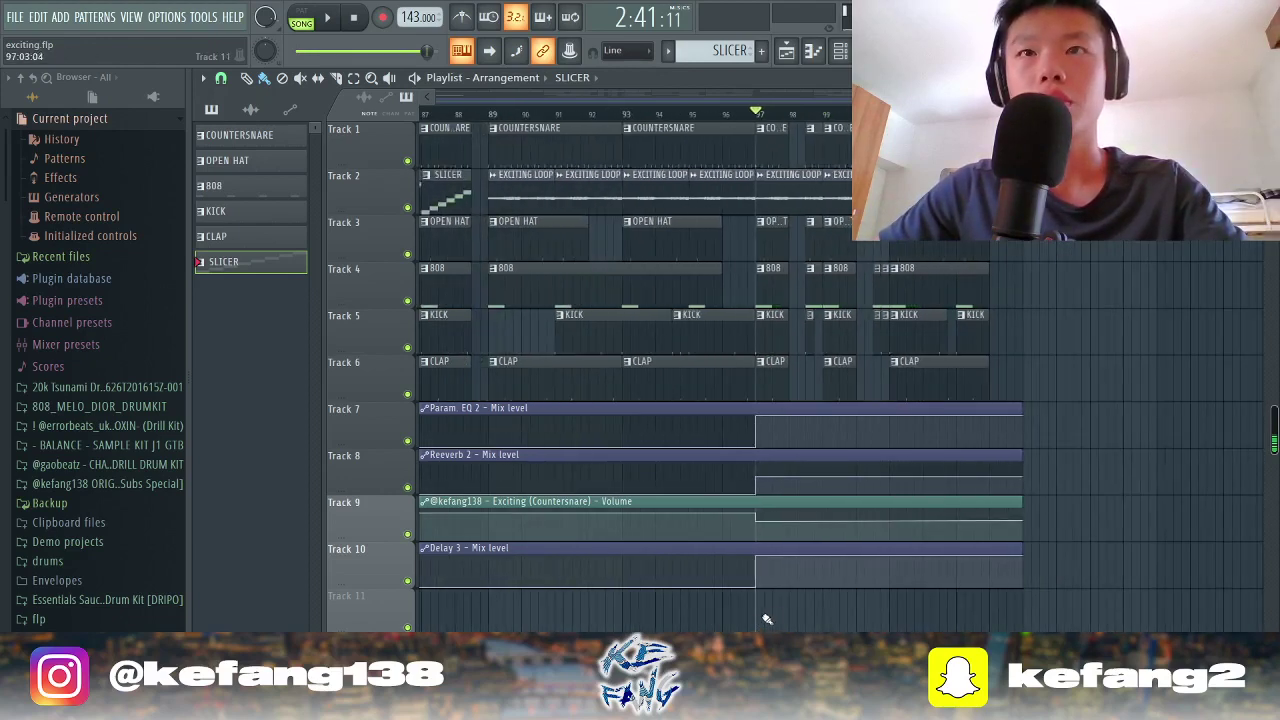
Step: Play the song's outro from bar 97 to hear the automated mix and volume changes
{"action": "key", "text": "space"}
{"action": "scroll", "coordinate": [797, 618], "scroll_direction": "down", "scroll_amount": 4}
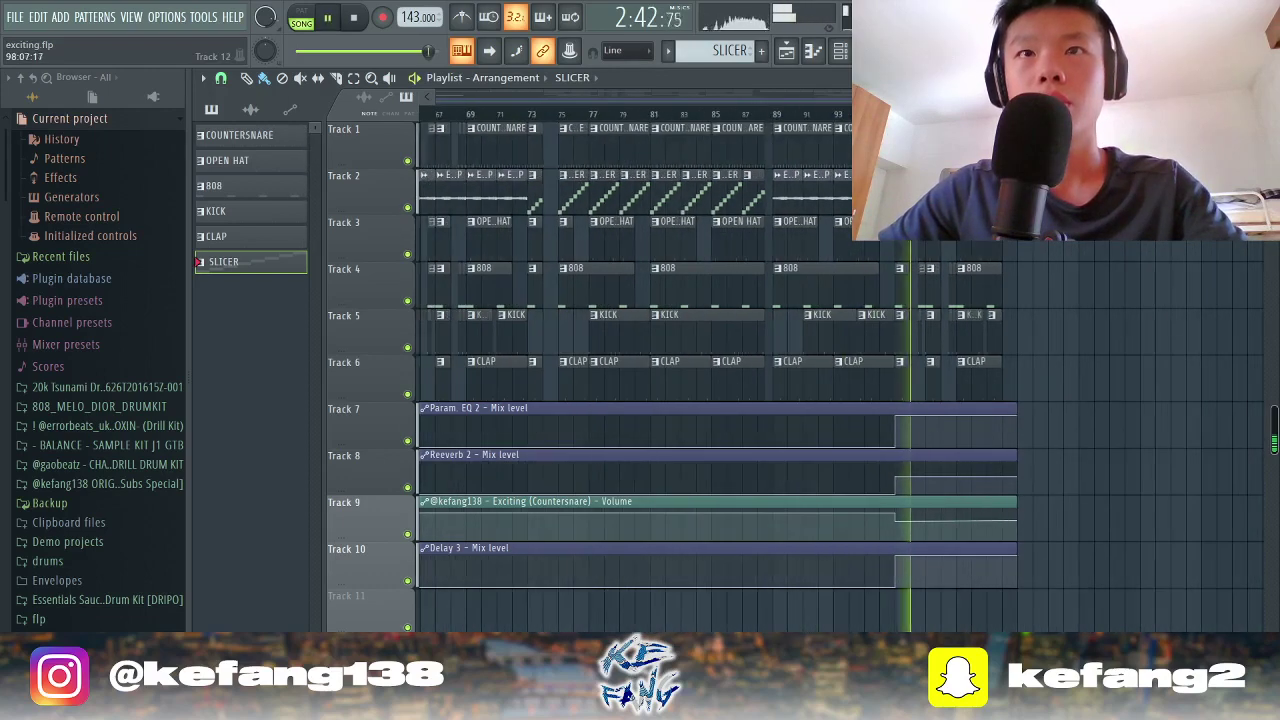
{"action": "scroll", "coordinate": [428, 338], "scroll_direction": "down", "scroll_amount": 5}
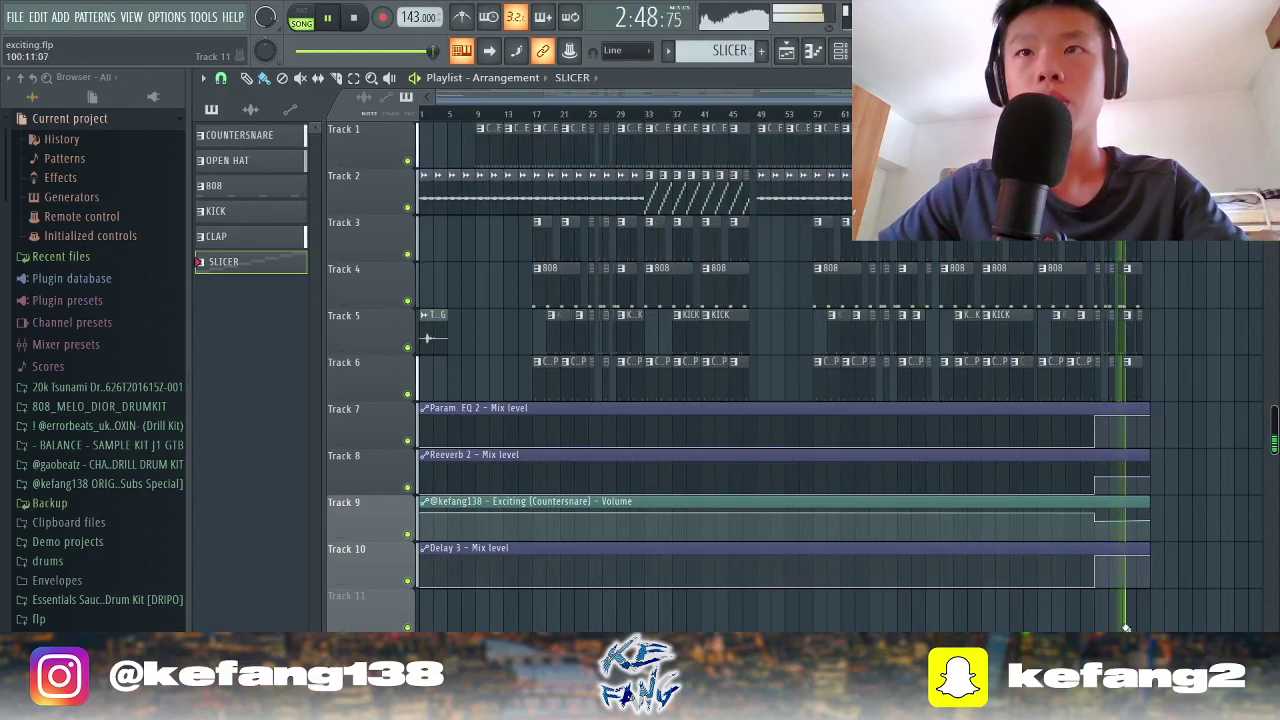
{"action": "scroll", "coordinate": [1126, 628], "scroll_direction": "up", "scroll_amount": 6}
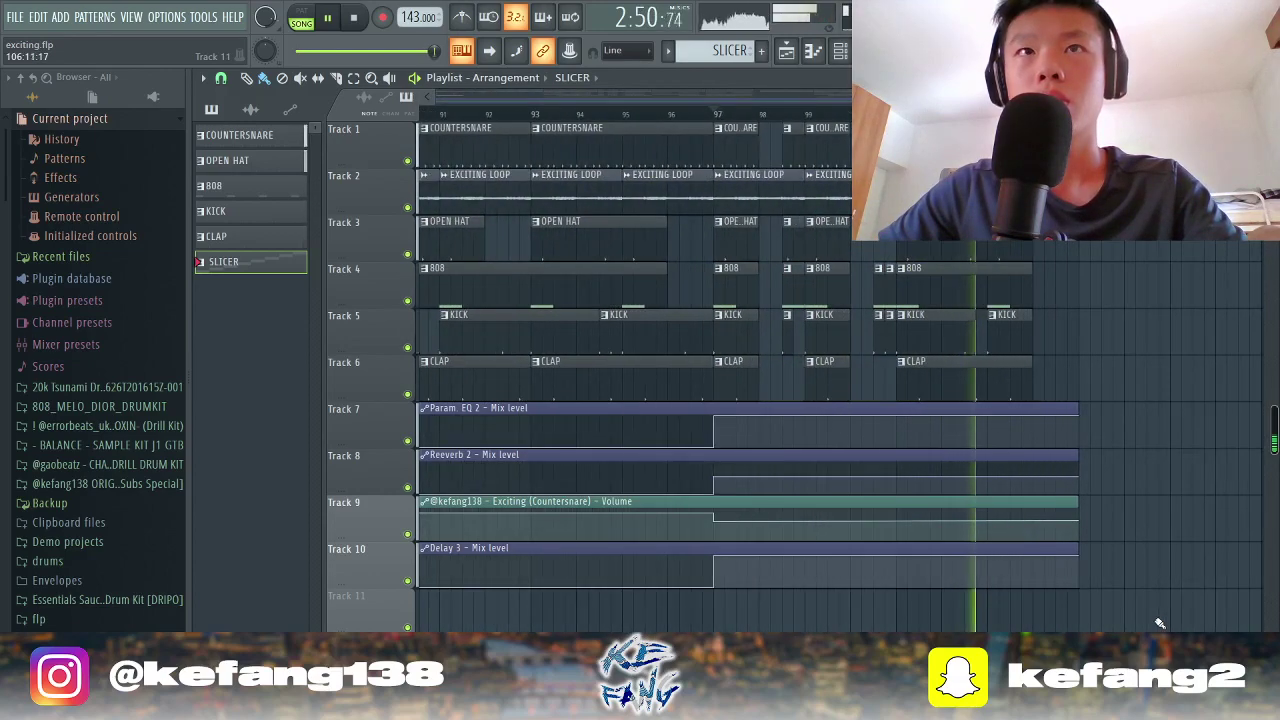
{"action": "scroll", "coordinate": [1160, 623], "scroll_direction": "down", "scroll_amount": 6}
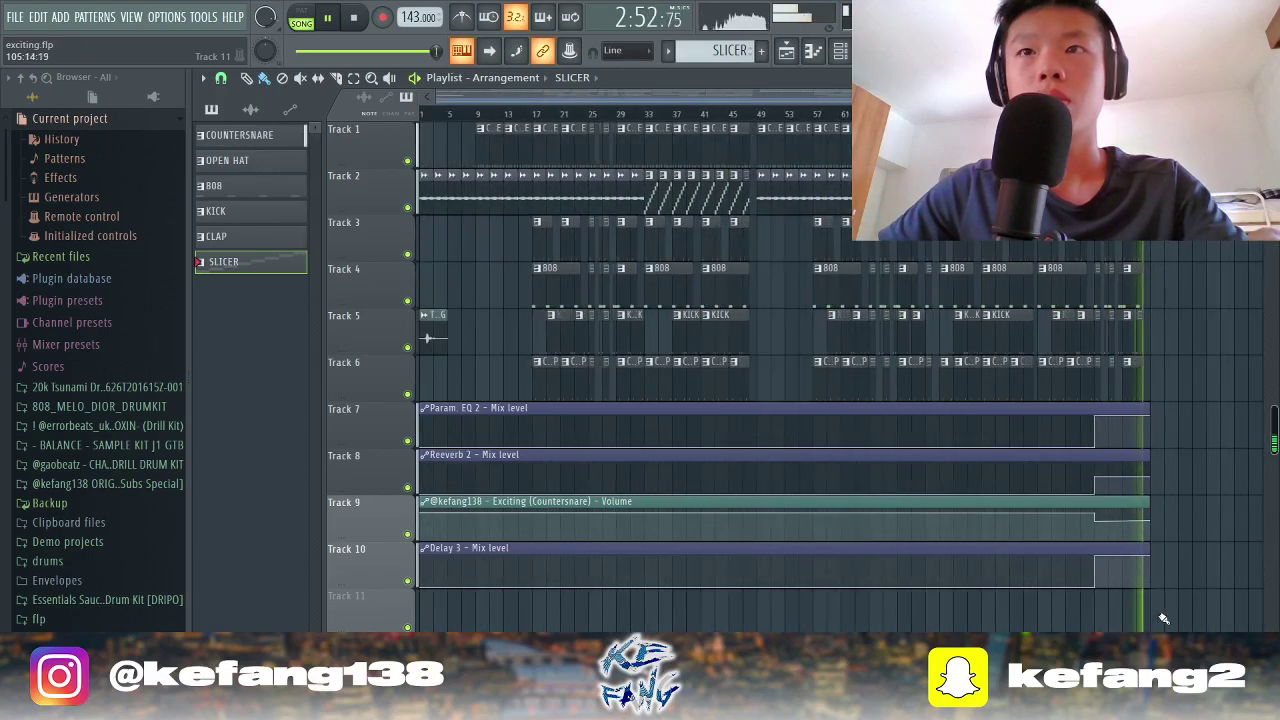
Step: Play a time selection from about bar 75 to the end of the song, stop it and clear the selection
{"action": "left_click_drag", "start_coordinate": [1152, 114], "coordinate": [950, 114]}
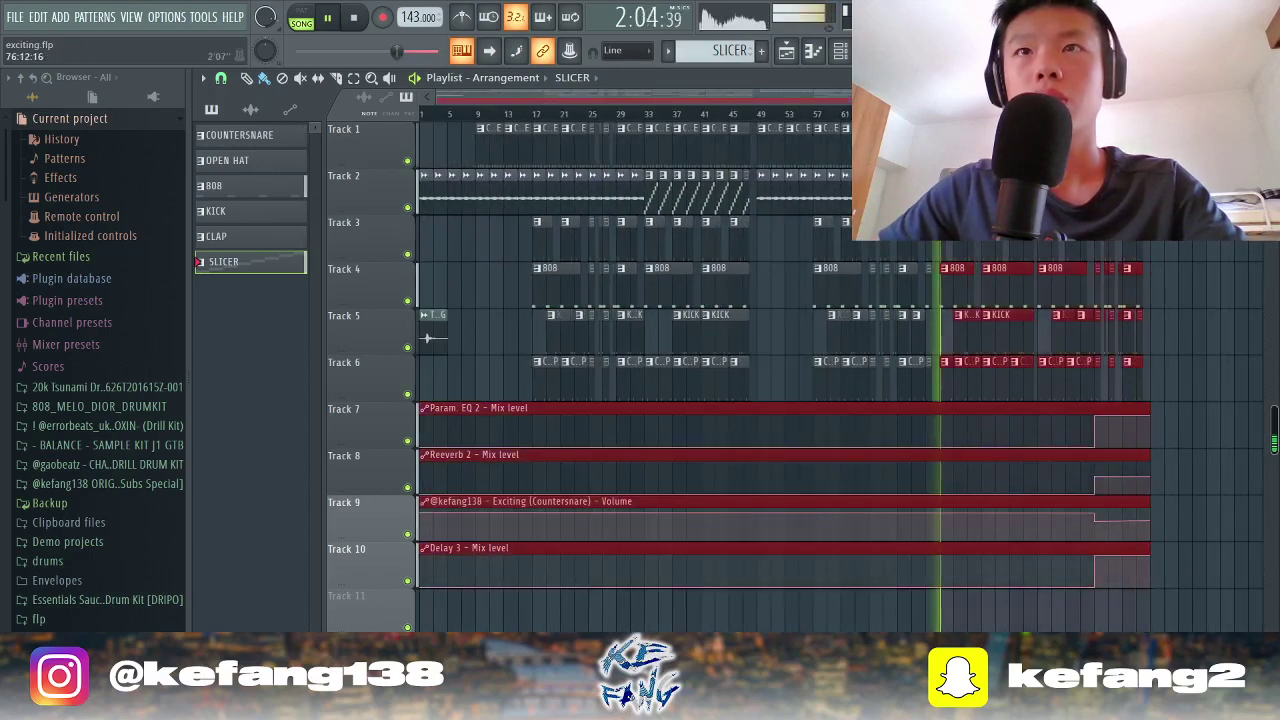
{"action": "key", "text": "space"}
{"action": "left_click", "coordinate": [799, 504]}
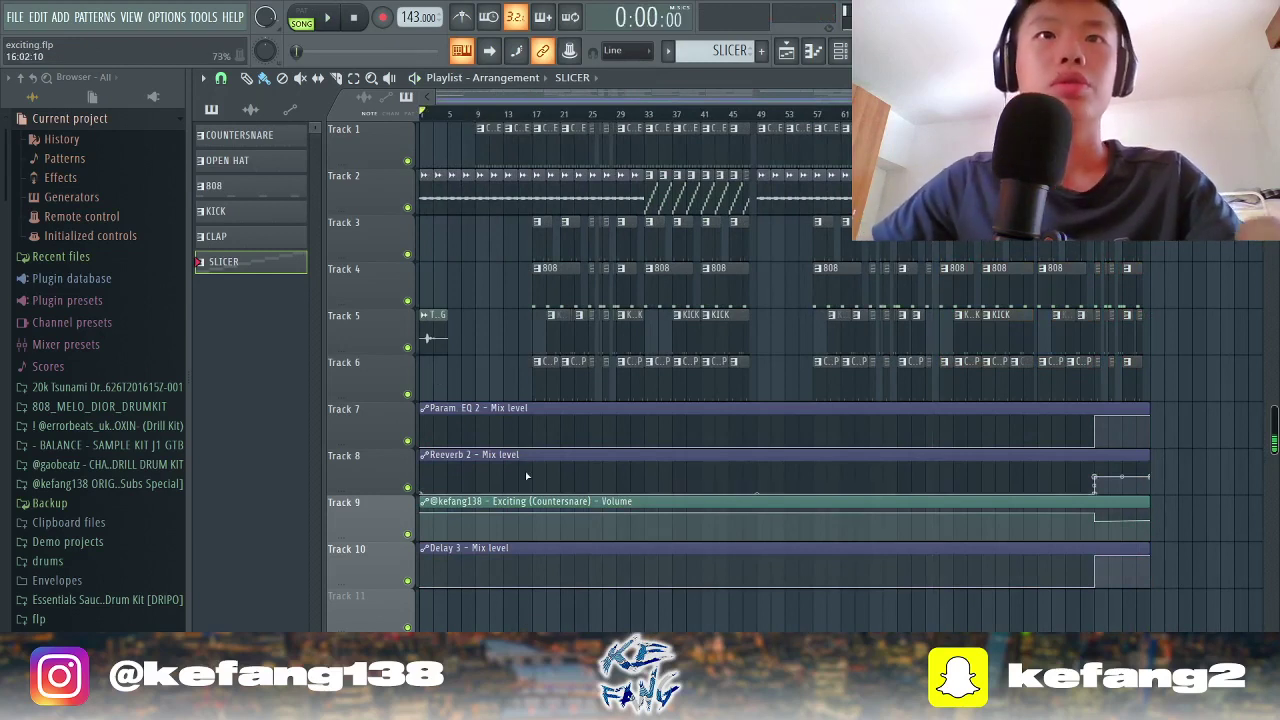
Step: Play the whole arrangement from the beginning through the SLICER section up to about bar 47, following the clips, and stop playback
{"action": "key", "text": "space"}
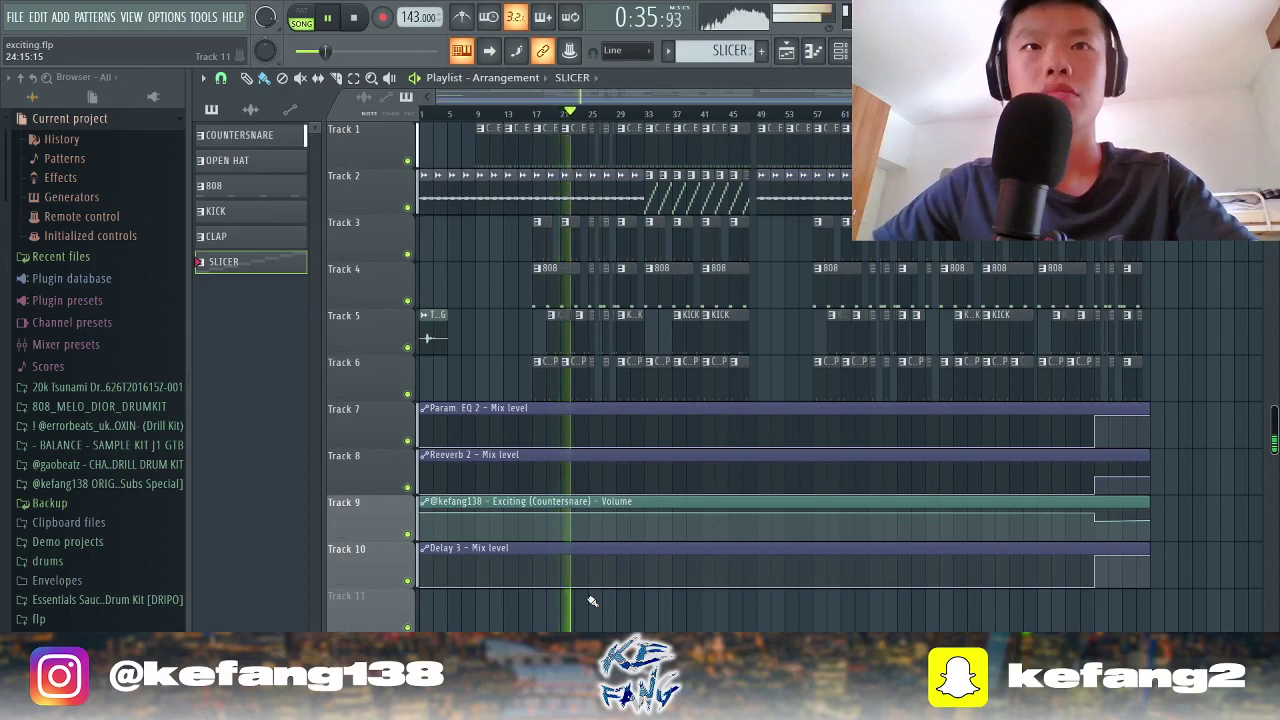
{"action": "scroll", "coordinate": [555, 528], "scroll_direction": "up", "scroll_amount": 10}
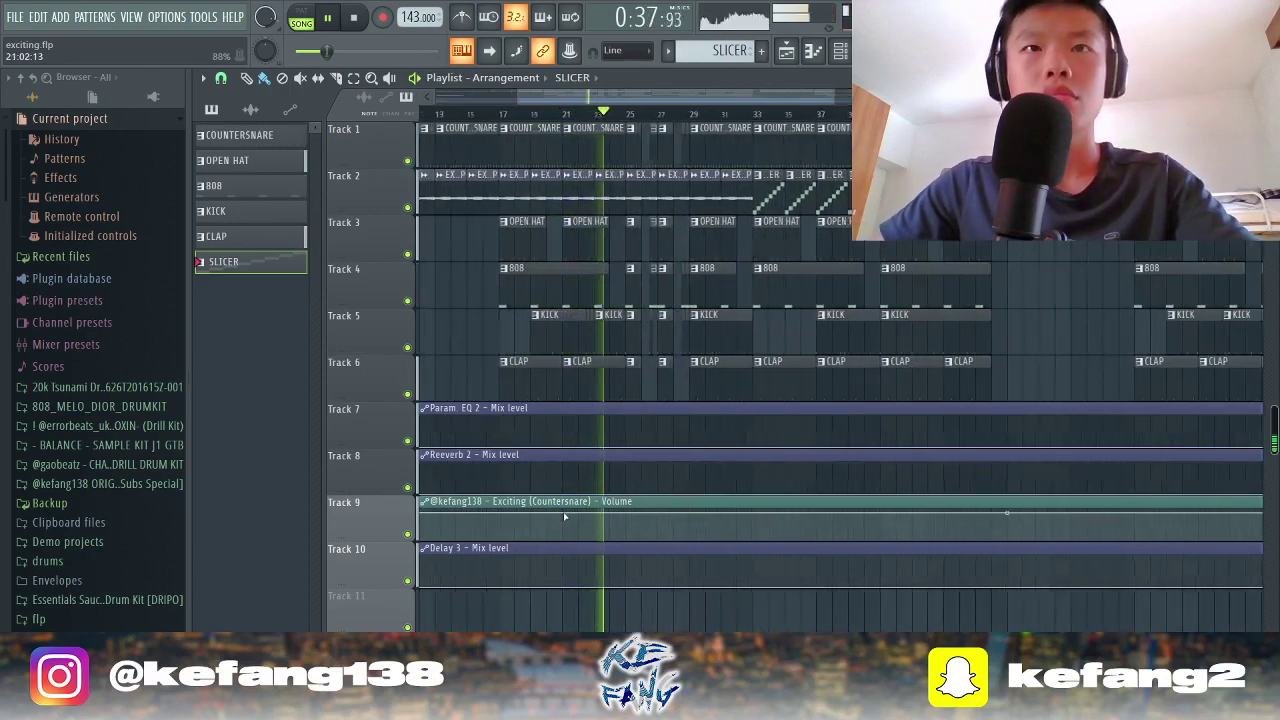
{"action": "scroll", "coordinate": [777, 491], "scroll_direction": "down", "scroll_amount": 8}
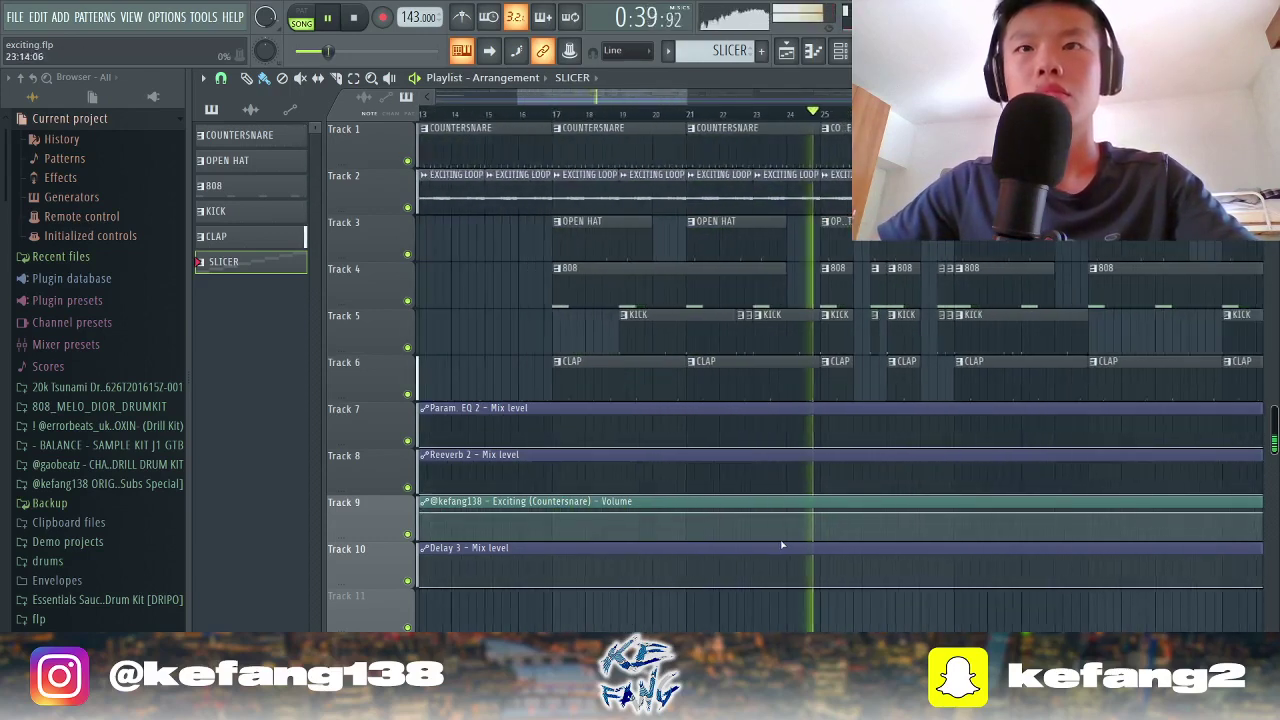
{"action": "scroll", "coordinate": [850, 583], "scroll_direction": "up", "scroll_amount": 4}
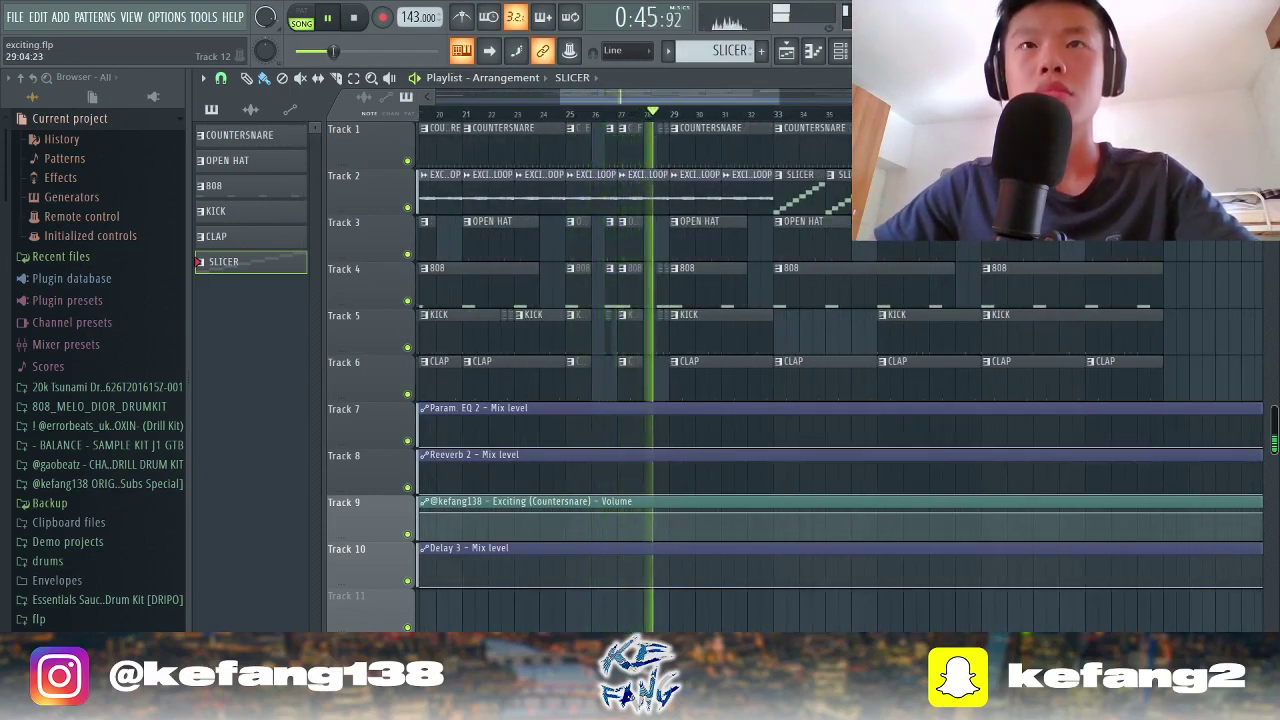
{"action": "scroll", "coordinate": [600, 400], "scroll_direction": "down", "scroll_amount": 5}
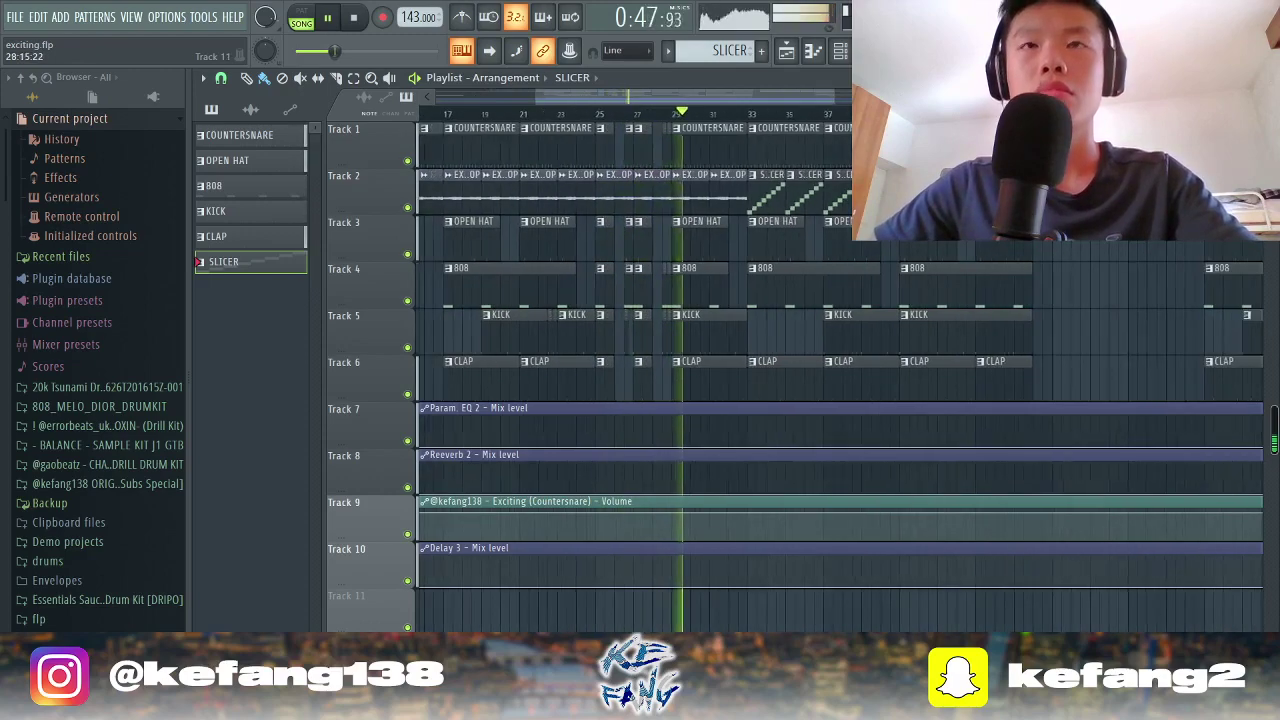
{"action": "scroll", "coordinate": [598, 600], "scroll_direction": "up", "scroll_amount": 3}
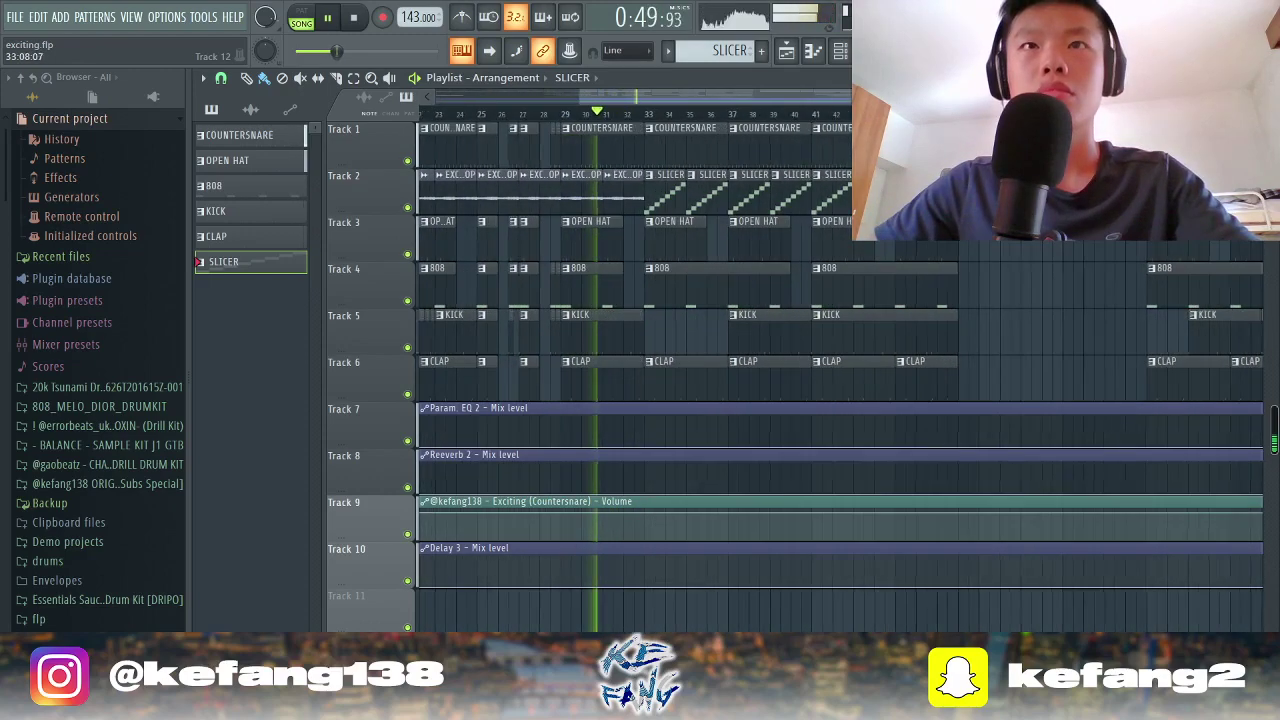
{"action": "scroll", "coordinate": [834, 500], "scroll_direction": "up", "scroll_amount": 1}
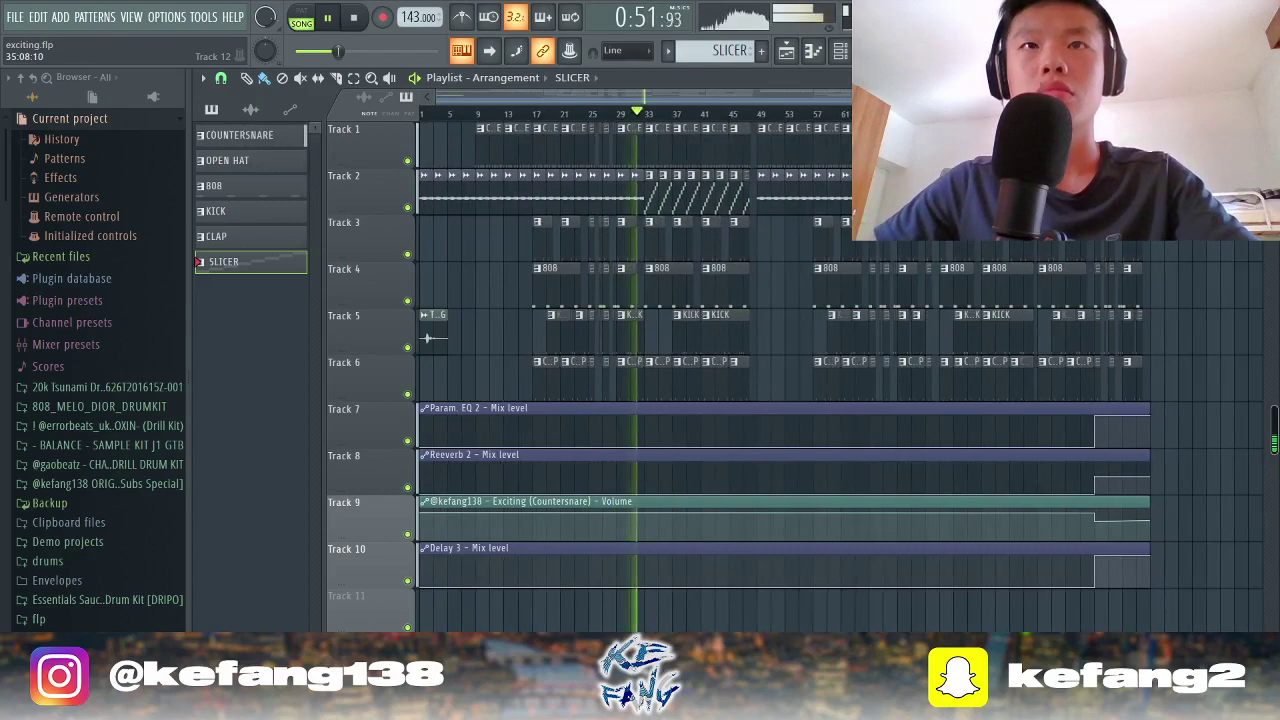
{"action": "scroll", "coordinate": [834, 500], "scroll_direction": "up", "scroll_amount": 1}
{"action": "scroll", "coordinate": [675, 615], "scroll_direction": "down", "scroll_amount": 3}
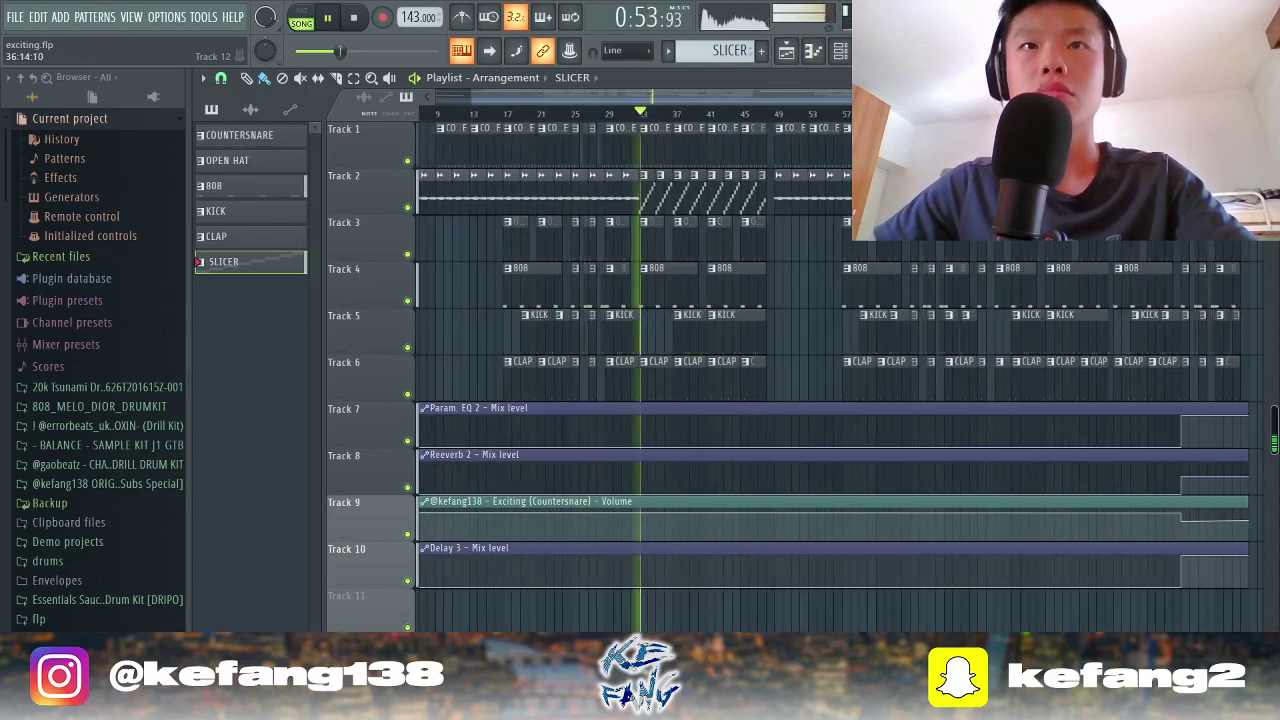
{"action": "scroll", "coordinate": [680, 612], "scroll_direction": "down", "scroll_amount": 1}
{"action": "scroll", "coordinate": [684, 610], "scroll_direction": "up", "scroll_amount": 3}
{"action": "scroll", "coordinate": [684, 610], "scroll_direction": "up", "scroll_amount": 2}
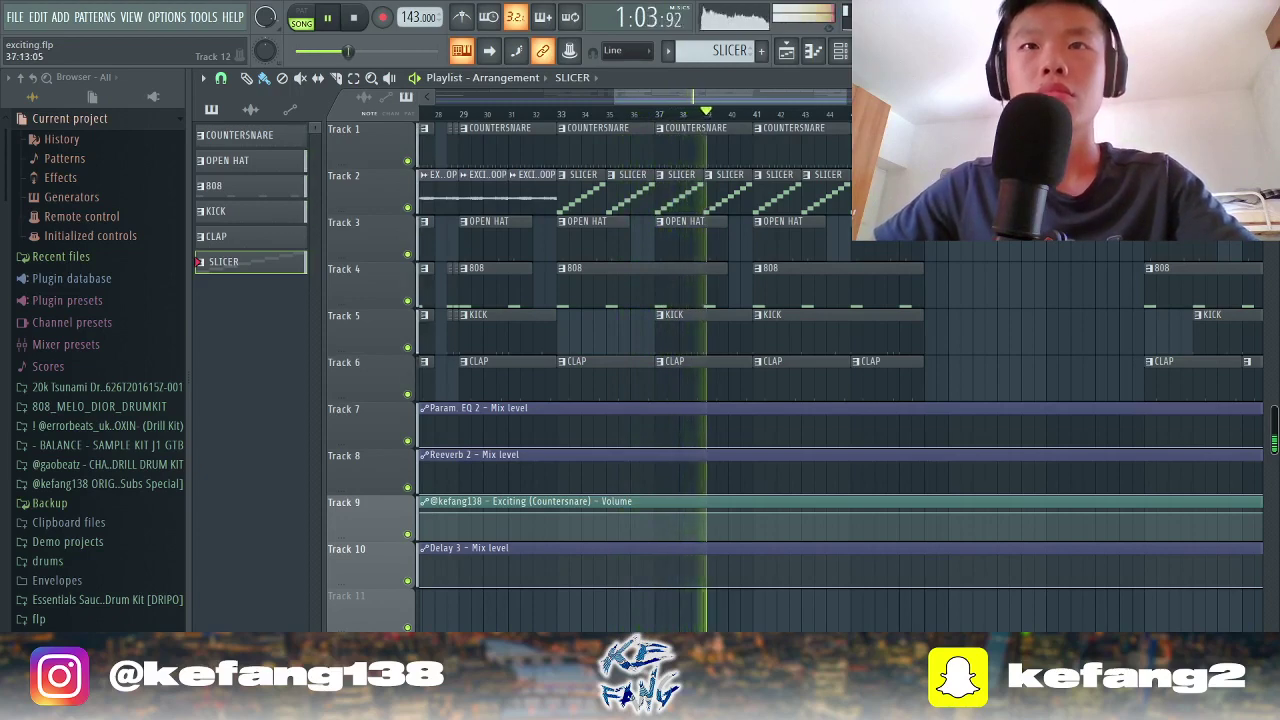
{"action": "scroll", "coordinate": [680, 630], "scroll_direction": "down", "scroll_amount": 5}
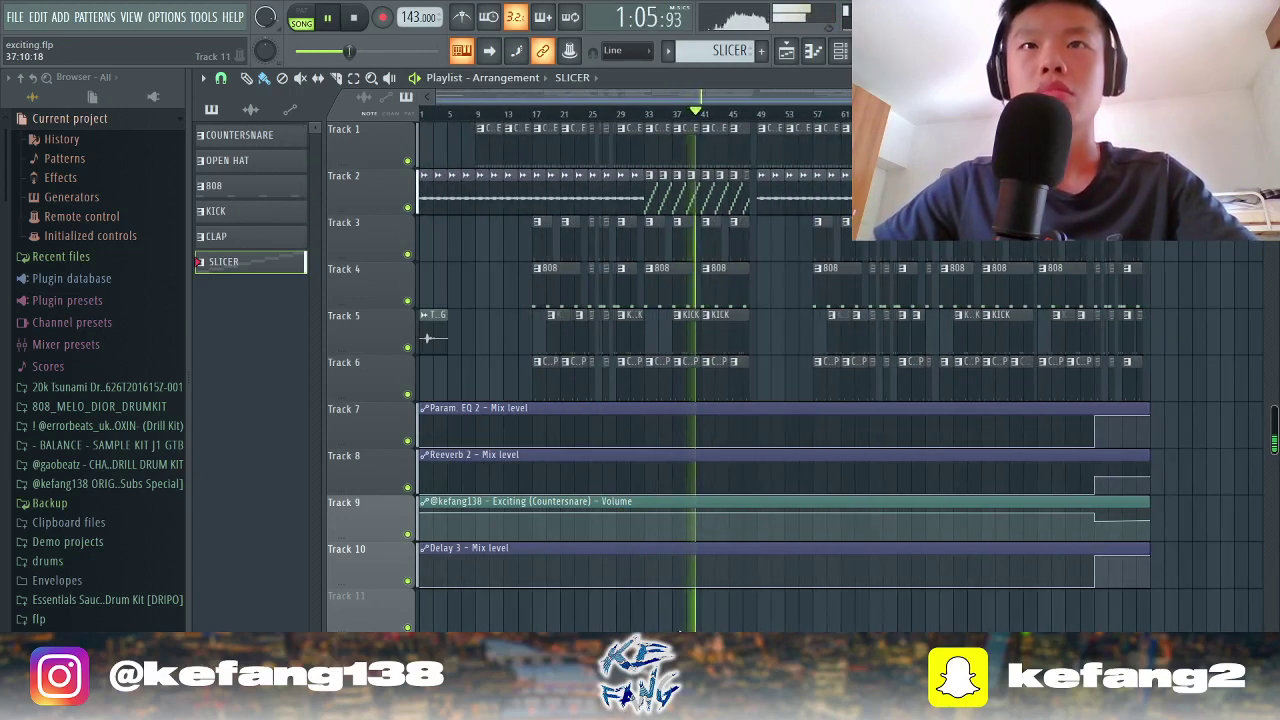
{"action": "scroll", "coordinate": [680, 630], "scroll_direction": "up", "scroll_amount": 4}
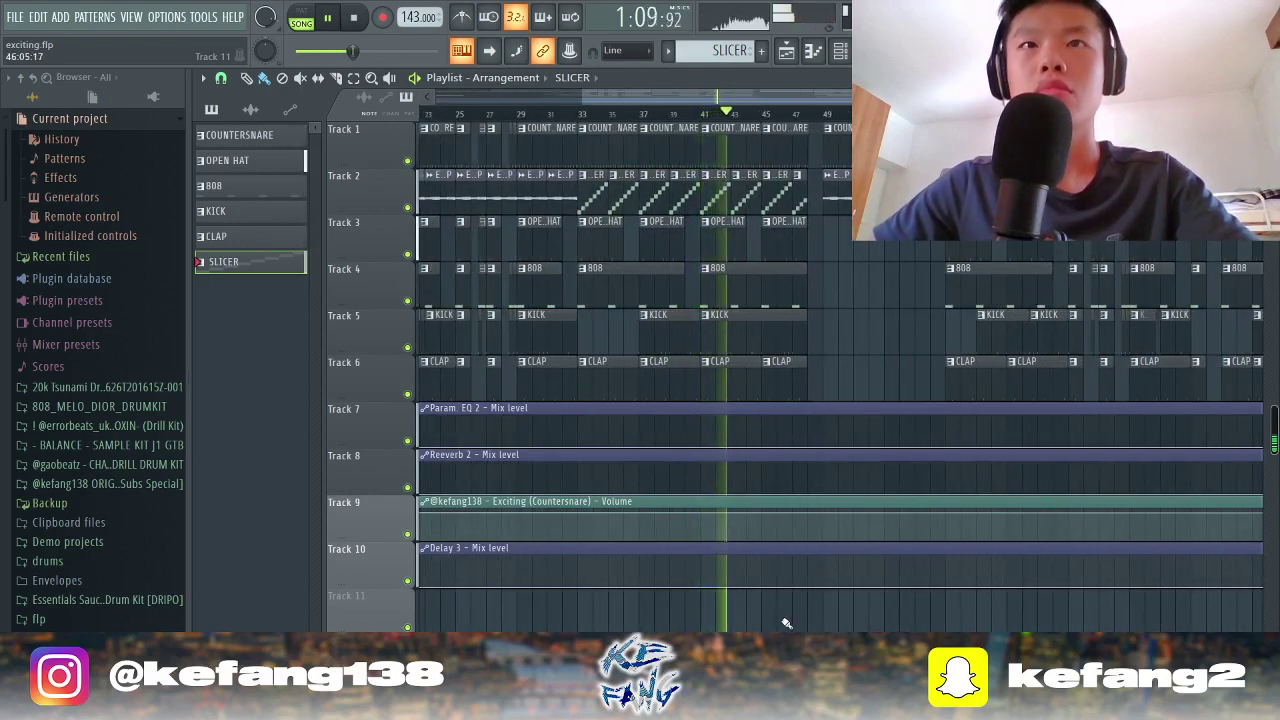
{"action": "scroll", "coordinate": [786, 623], "scroll_direction": "down", "scroll_amount": 4}
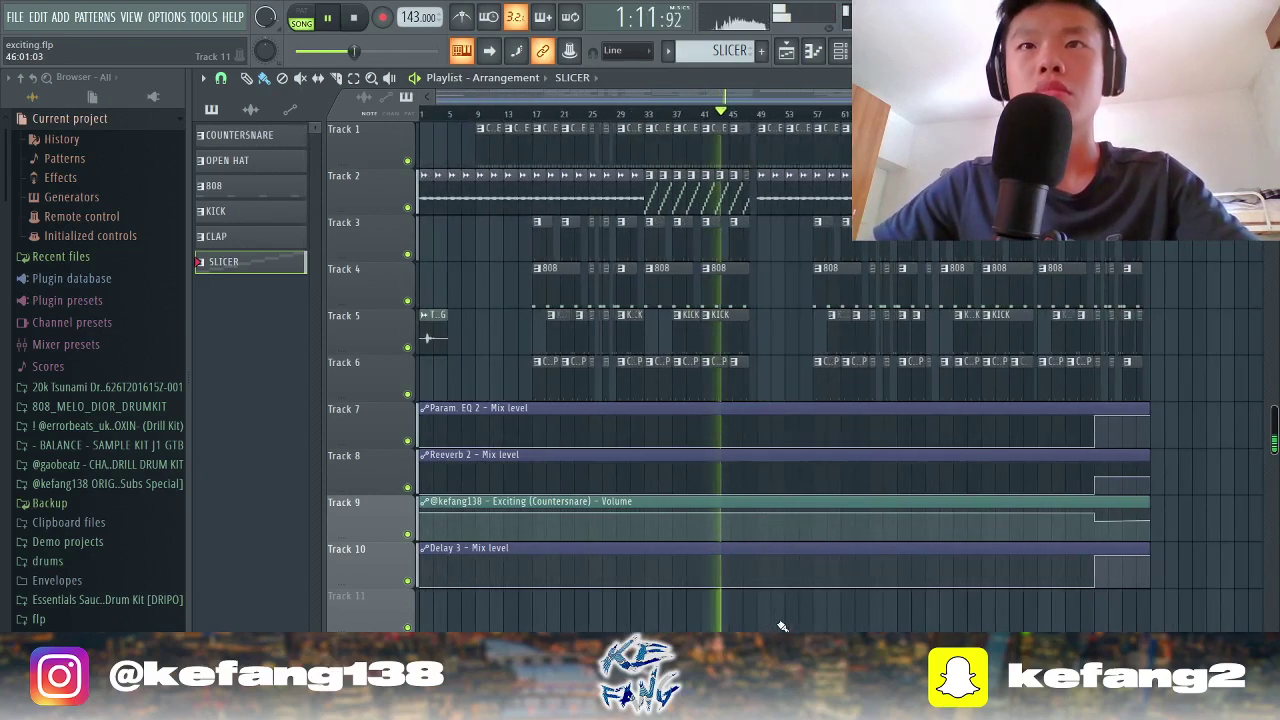
{"action": "scroll", "coordinate": [782, 627], "scroll_direction": "up", "scroll_amount": 2}
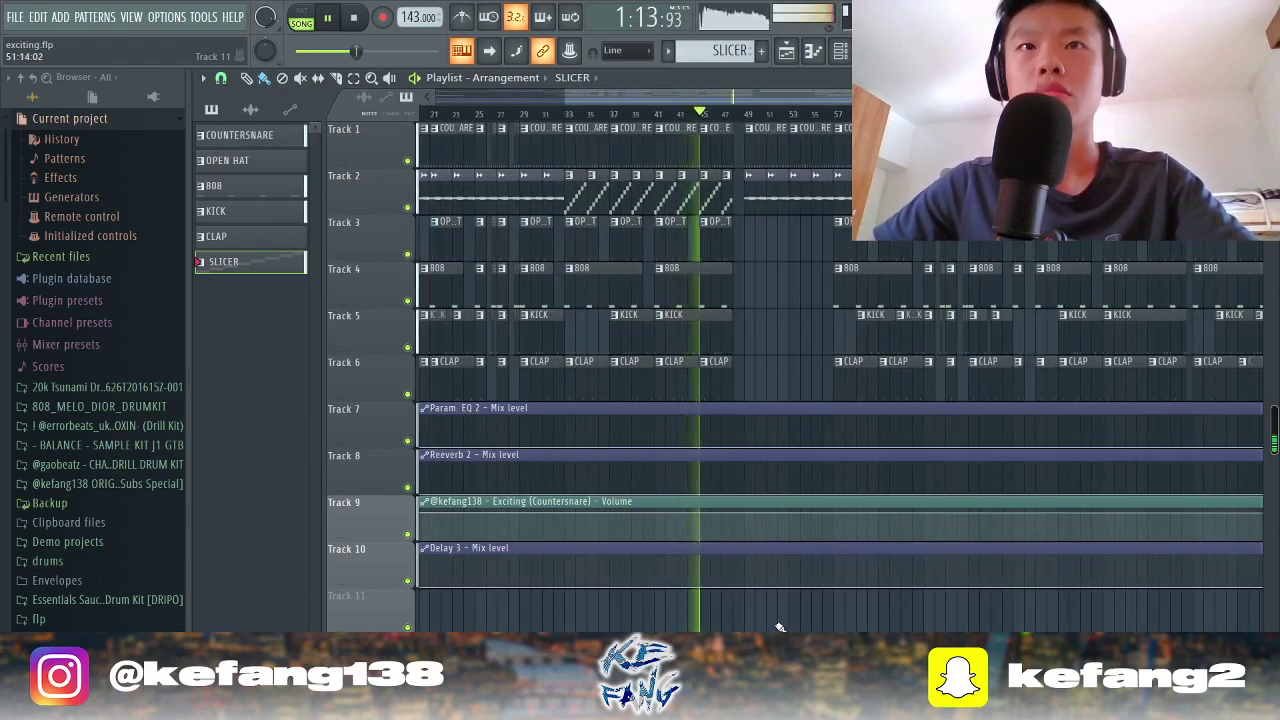
{"action": "scroll", "coordinate": [780, 627], "scroll_direction": "down", "scroll_amount": 2}
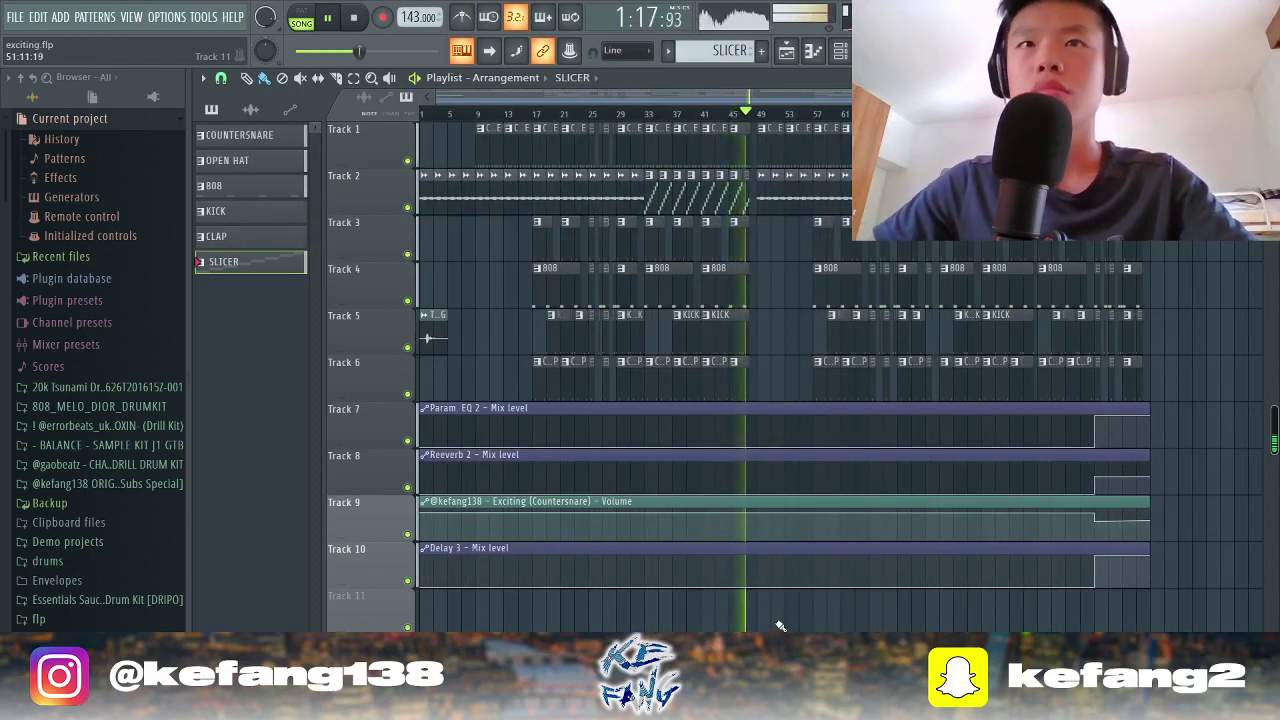
{"action": "key", "text": "space"}
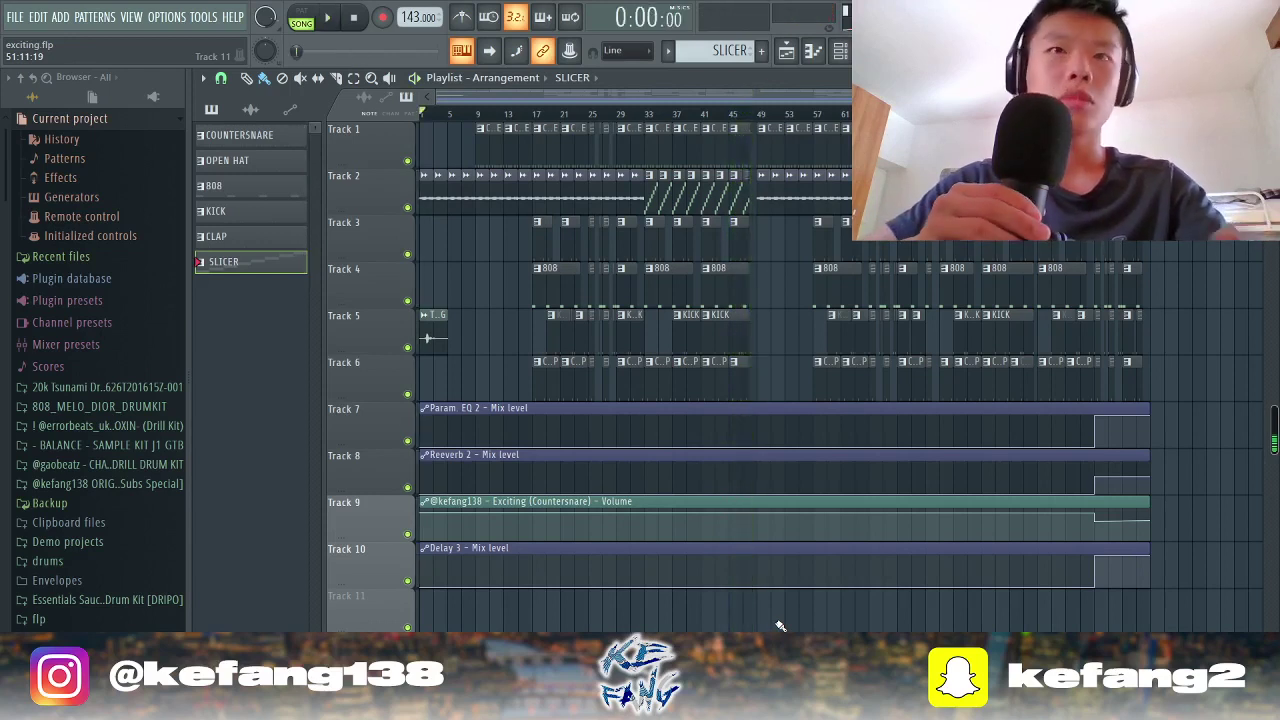